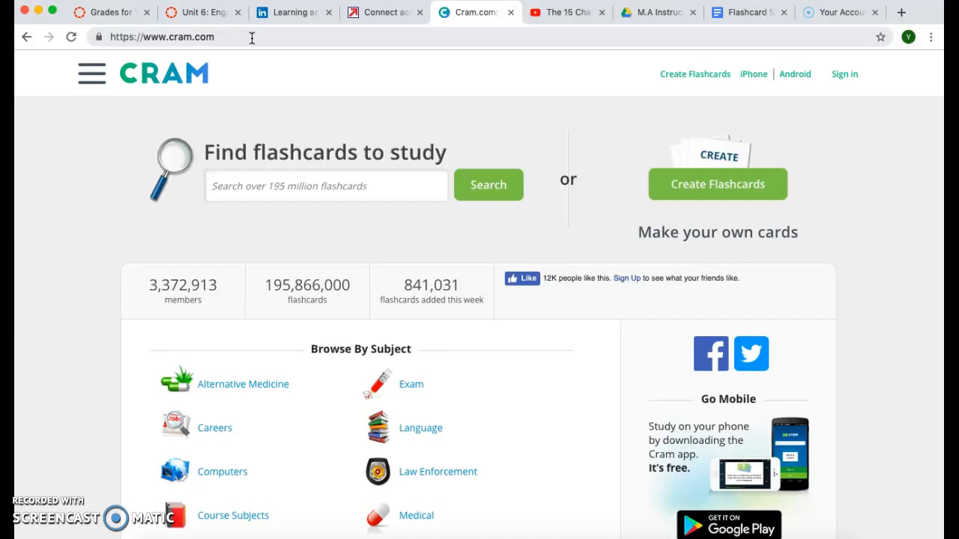
pyautogui.click(252, 38)
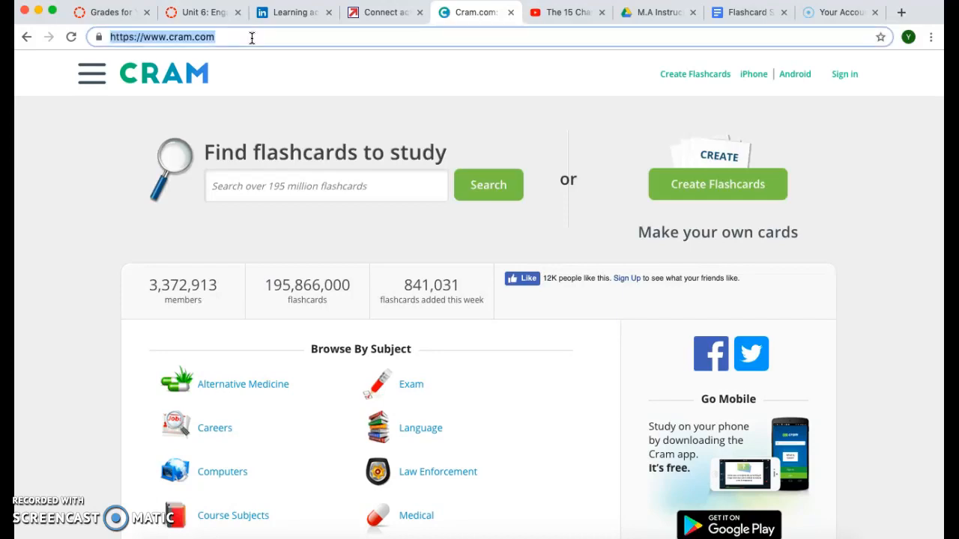
pyautogui.write('ww')
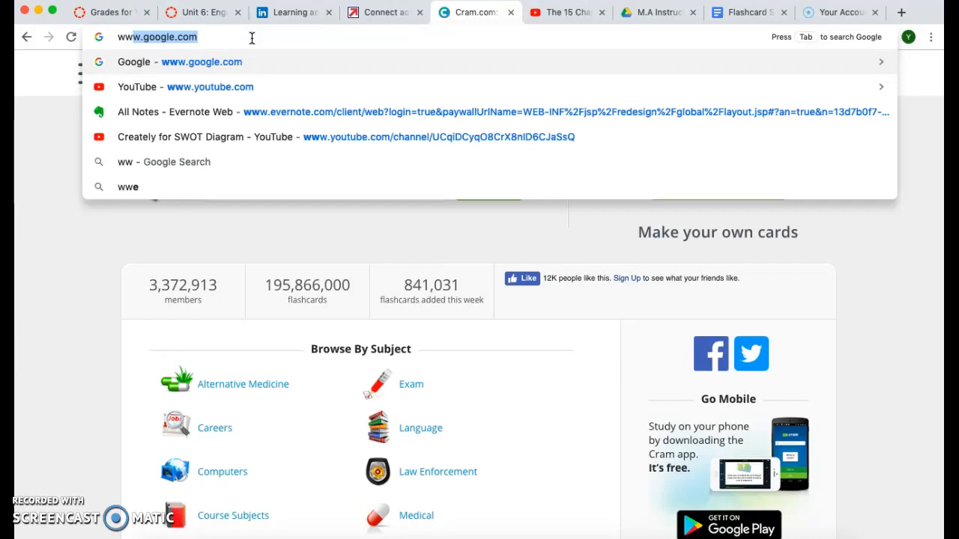
pyautogui.write('w.c')
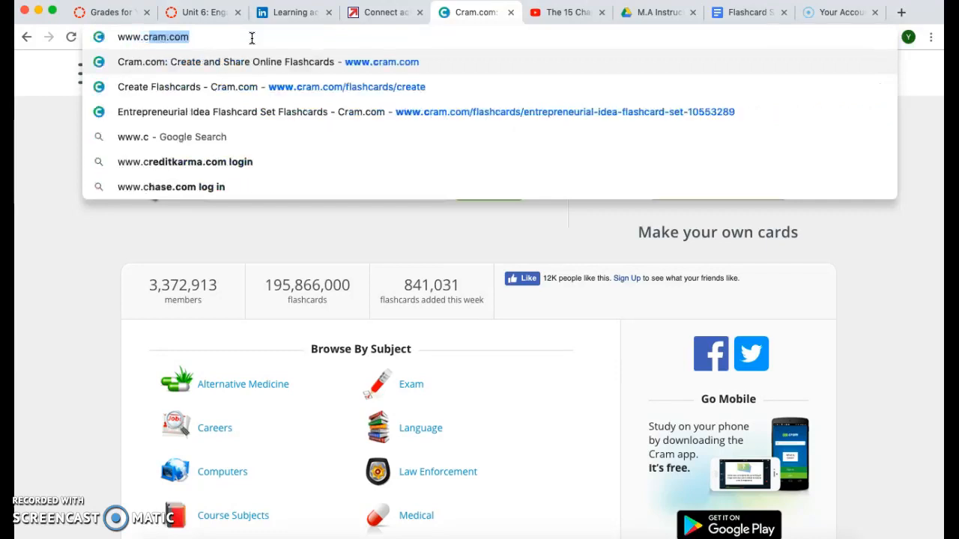
pyautogui.press('Return')
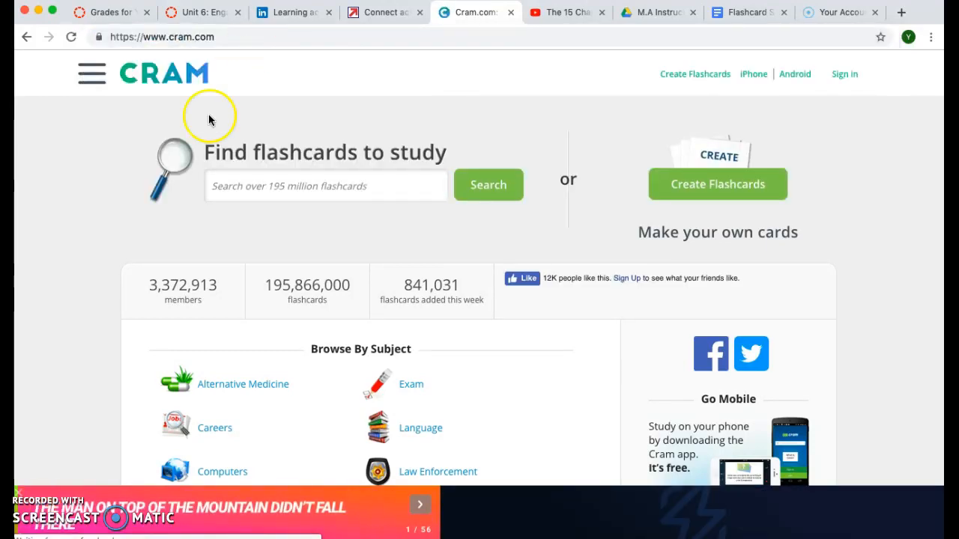
pyautogui.click(19, 494)
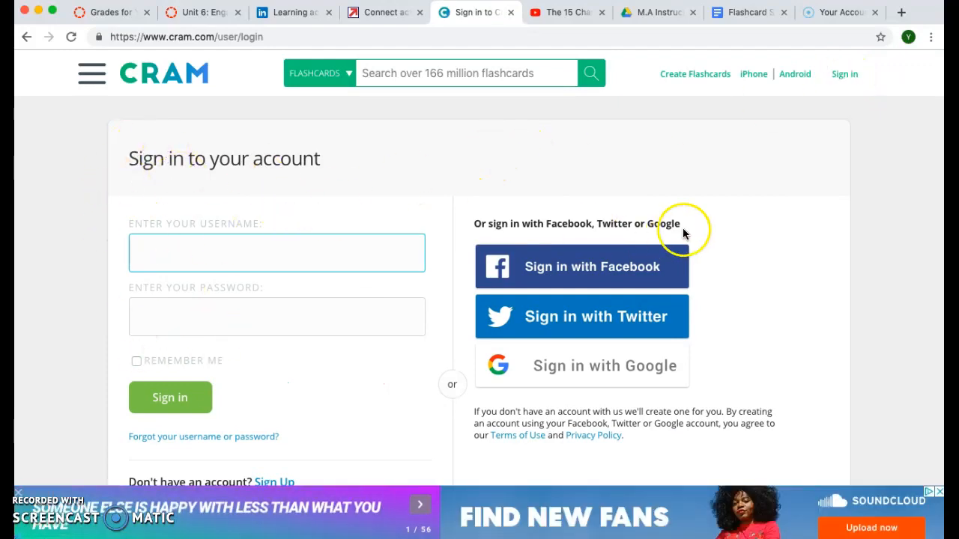
# - Sign in to Cram with Google, picking the Google account to use
pyautogui.scroll(-2, 764, 205)
pyautogui.scroll(2, 764, 206)
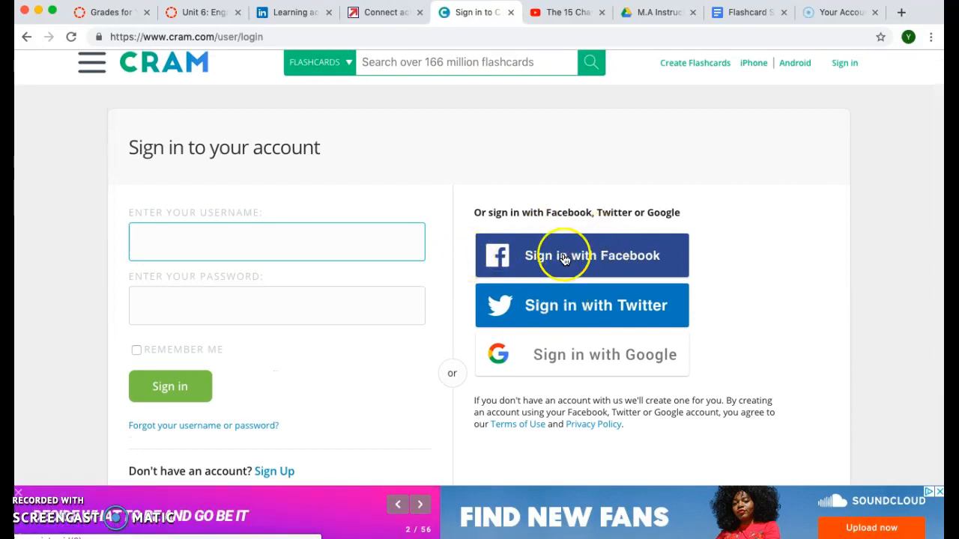
pyautogui.click(554, 365)
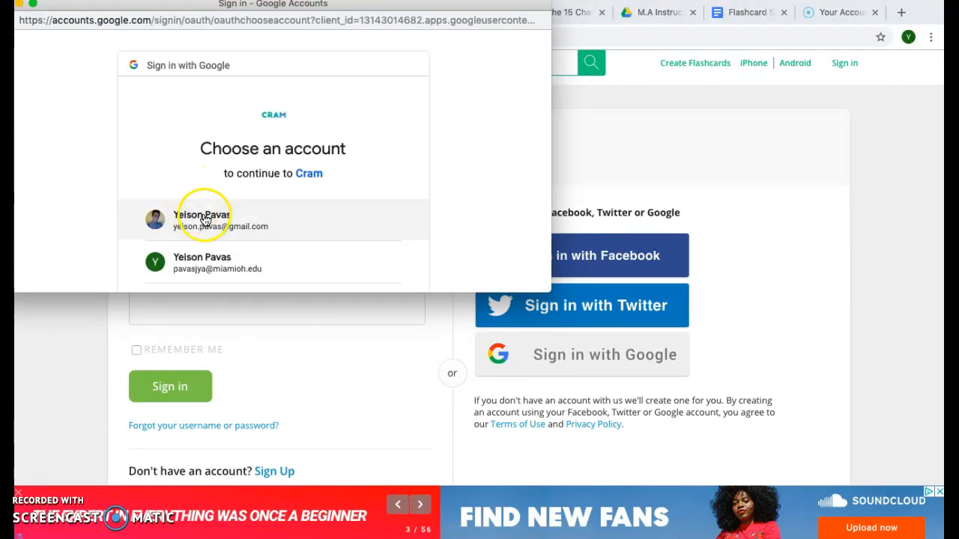
pyautogui.click(215, 215)
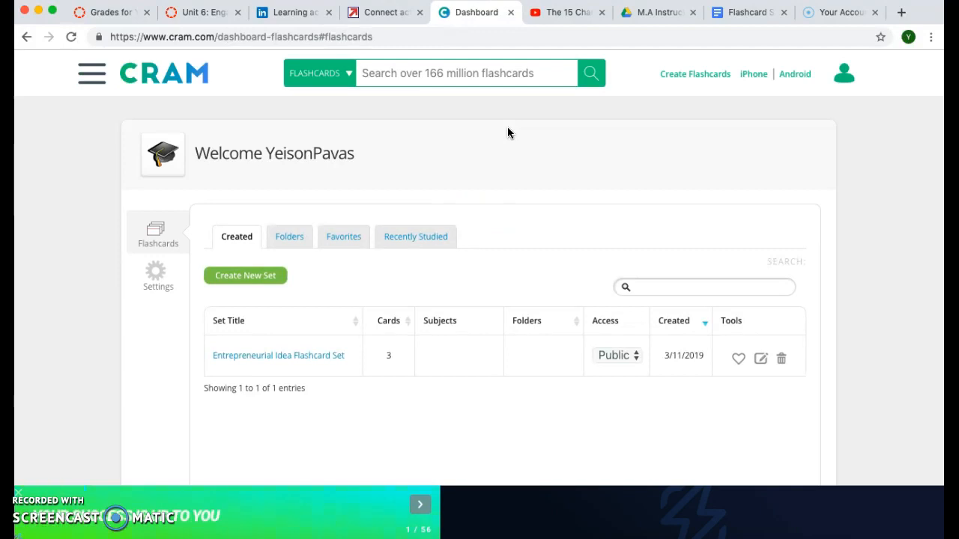
# - Start a new flashcard set from the Created tab of the Cram dashboard
pyautogui.click(548, 183)
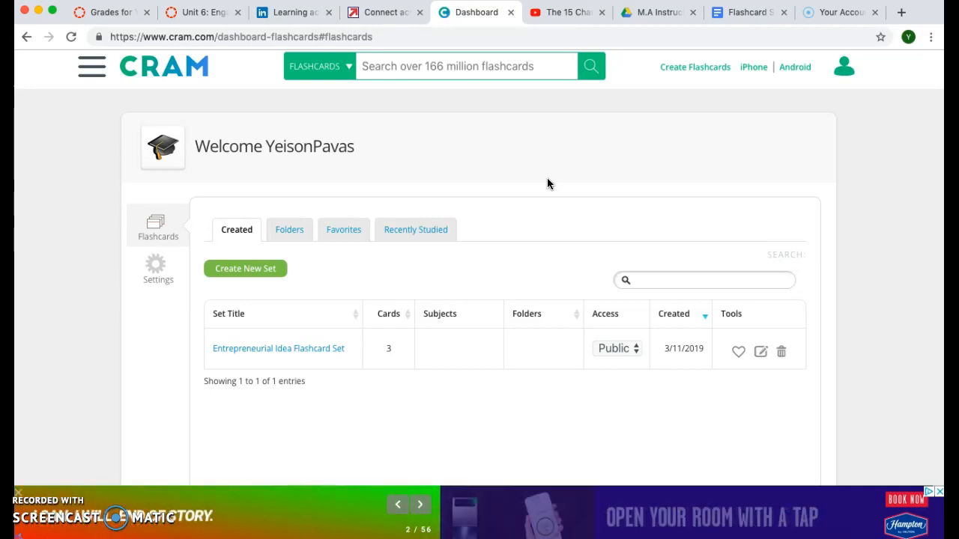
pyautogui.scroll(-3, 547, 183)
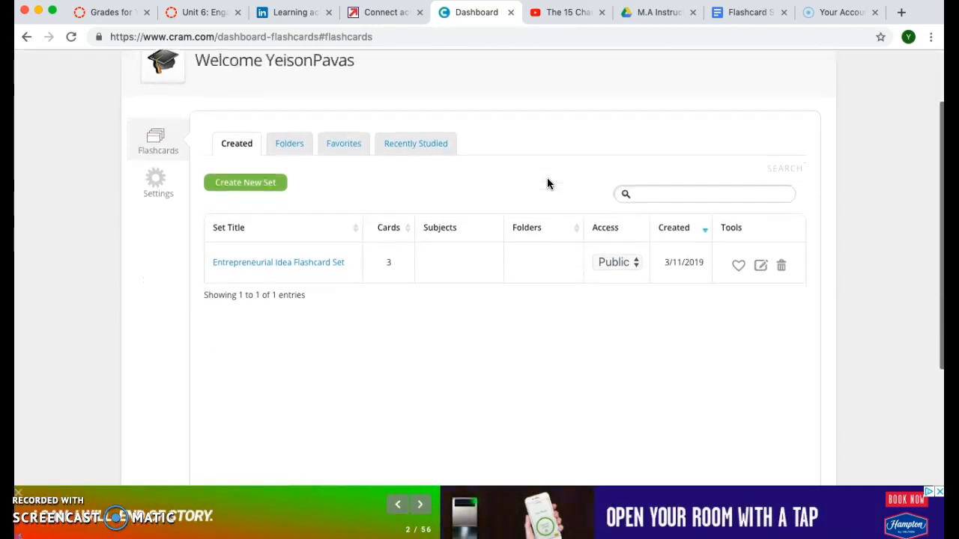
pyautogui.click(491, 190)
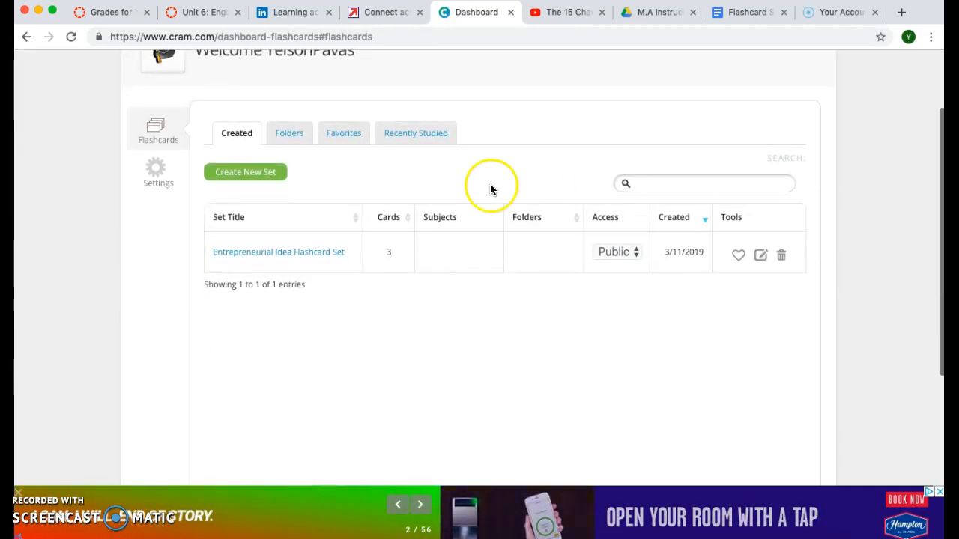
pyautogui.click(256, 182)
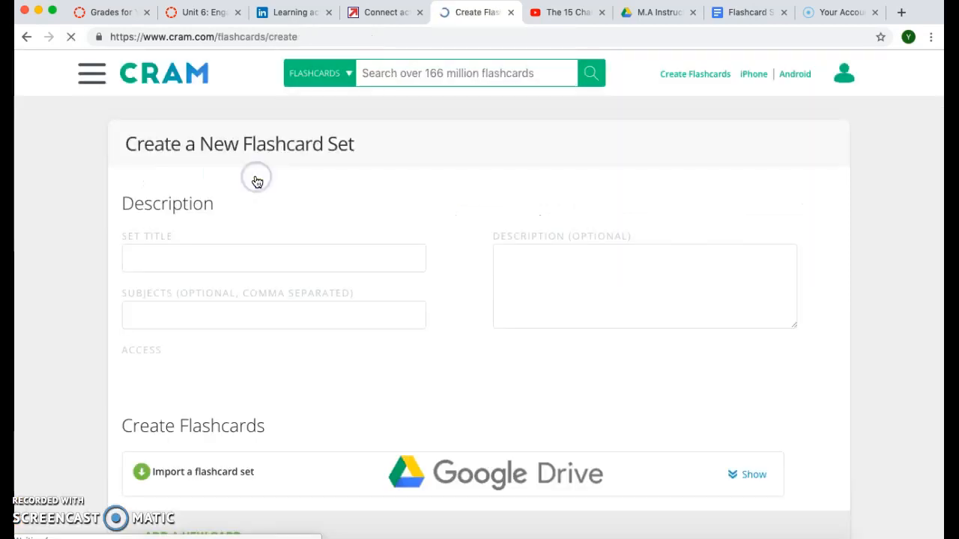
# - Title the set 'Entrepreneurial Idea Flashcard Set' using the autofill suggestion
pyautogui.click(295, 252)
pyautogui.scroll(-3, 296, 253)
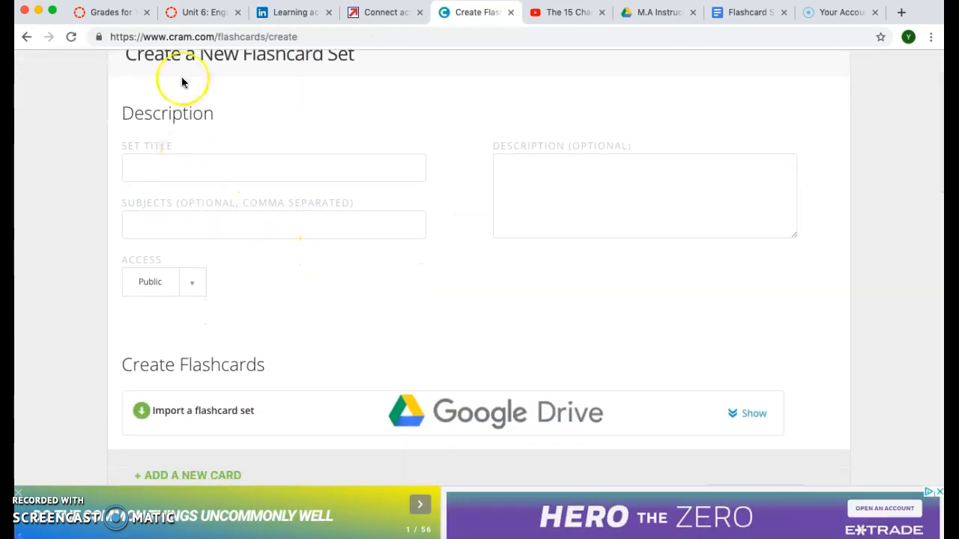
pyautogui.scroll(1, 392, 170)
pyautogui.click(171, 209)
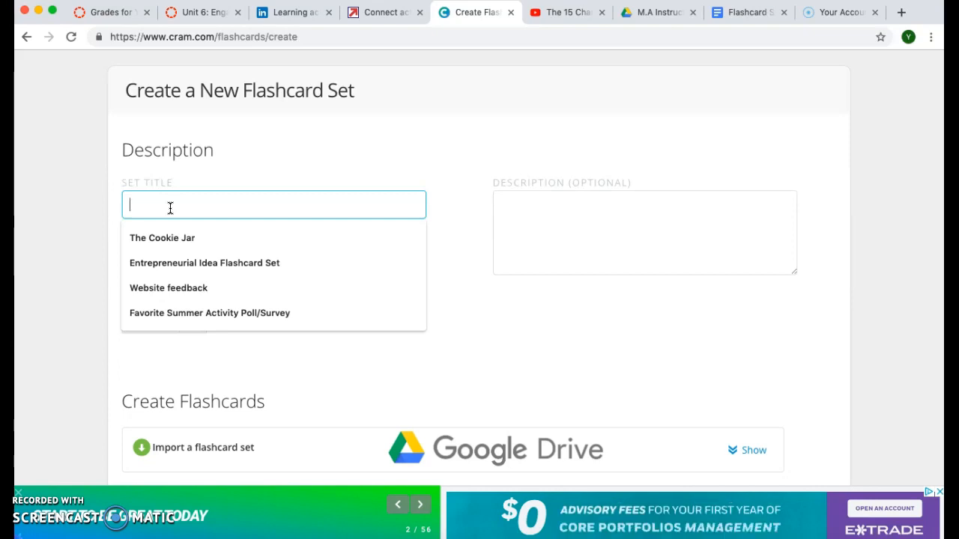
pyautogui.write('Ent')
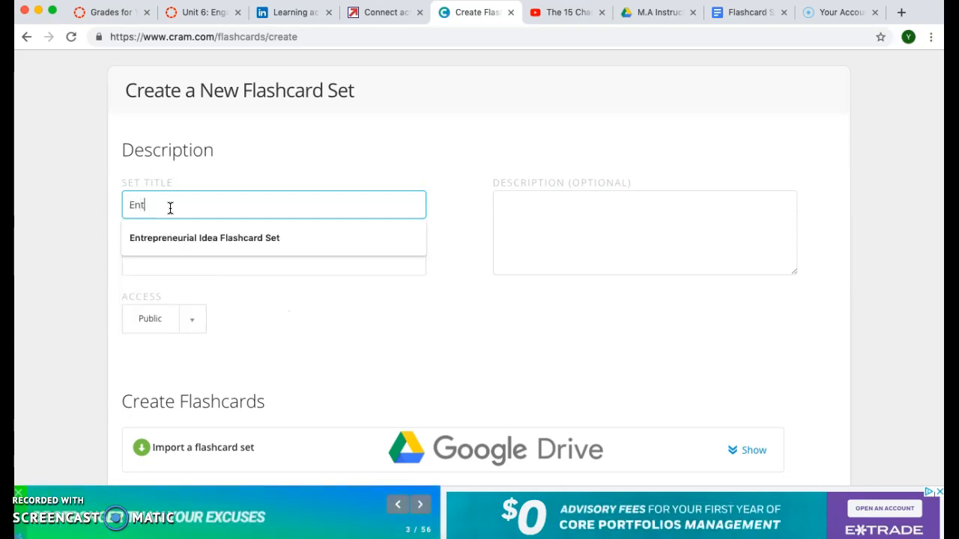
pyautogui.click(227, 237)
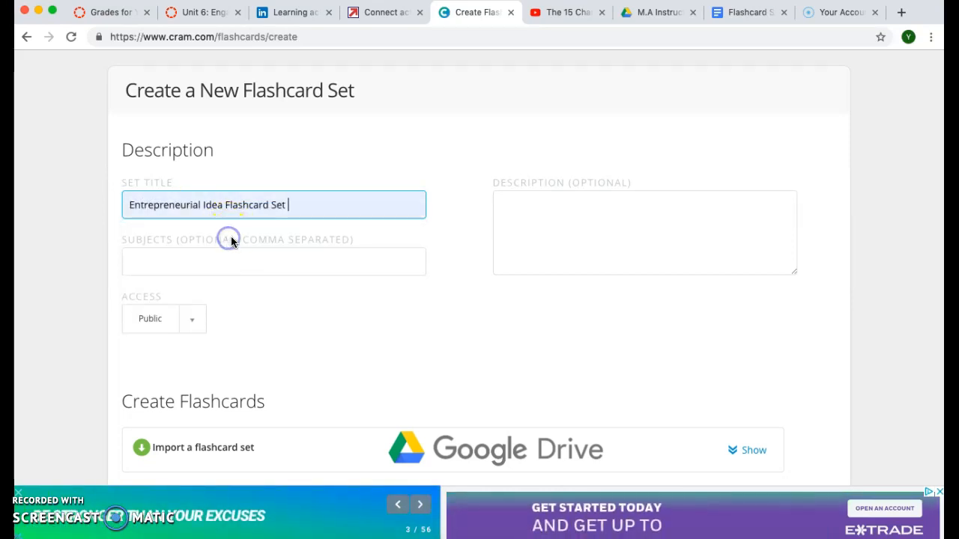
# - Scroll down to the card editor showing empty front and back fields for cards 1–3
pyautogui.scroll(-3, 337, 199)
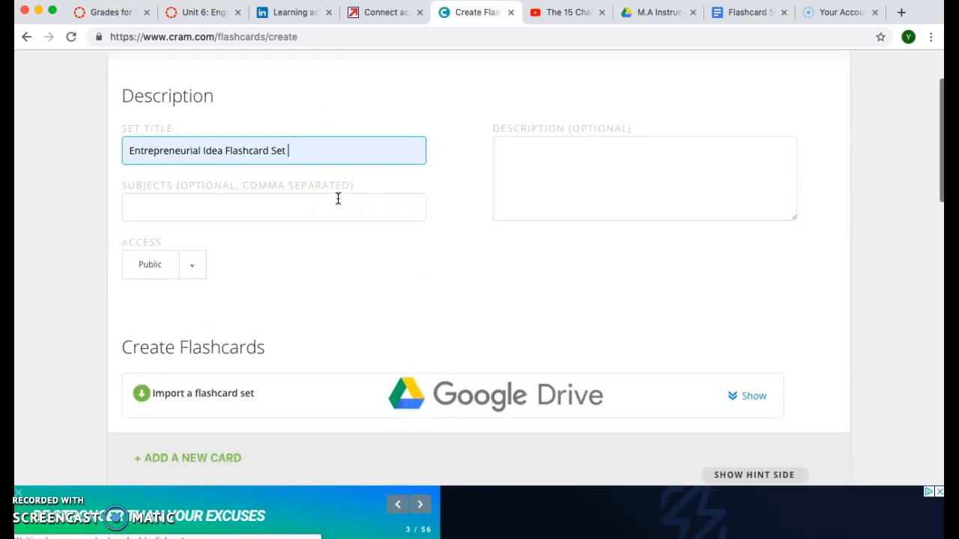
pyautogui.scroll(-5, 338, 199)
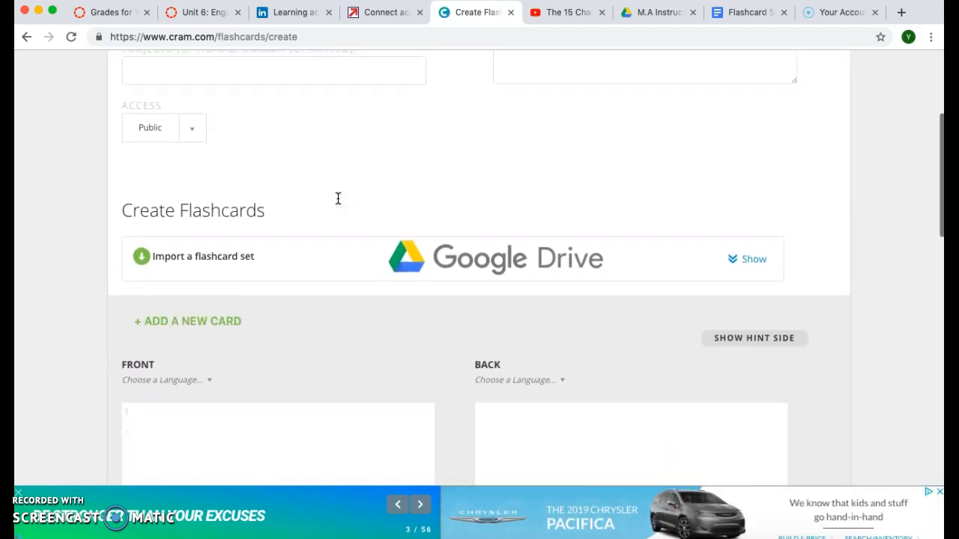
pyautogui.scroll(-4, 338, 199)
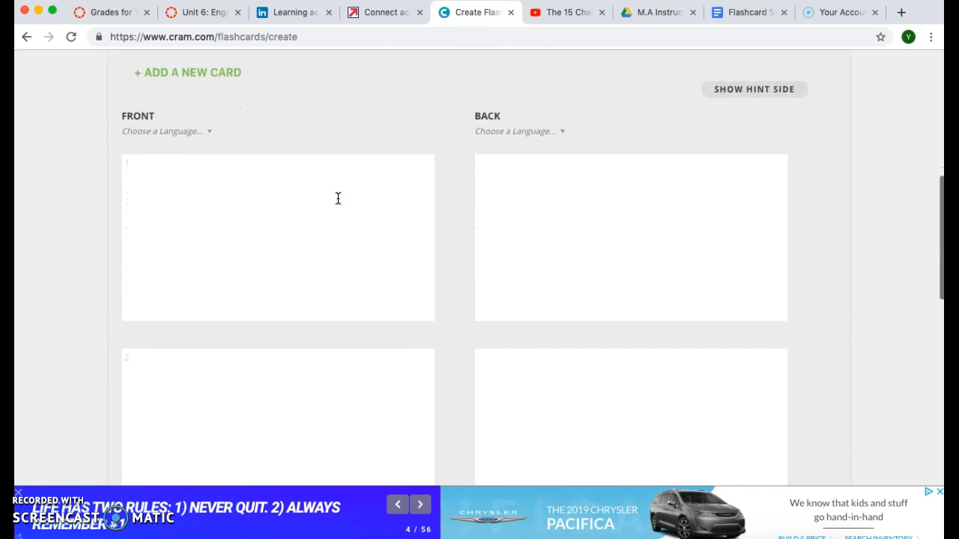
pyautogui.click(154, 215)
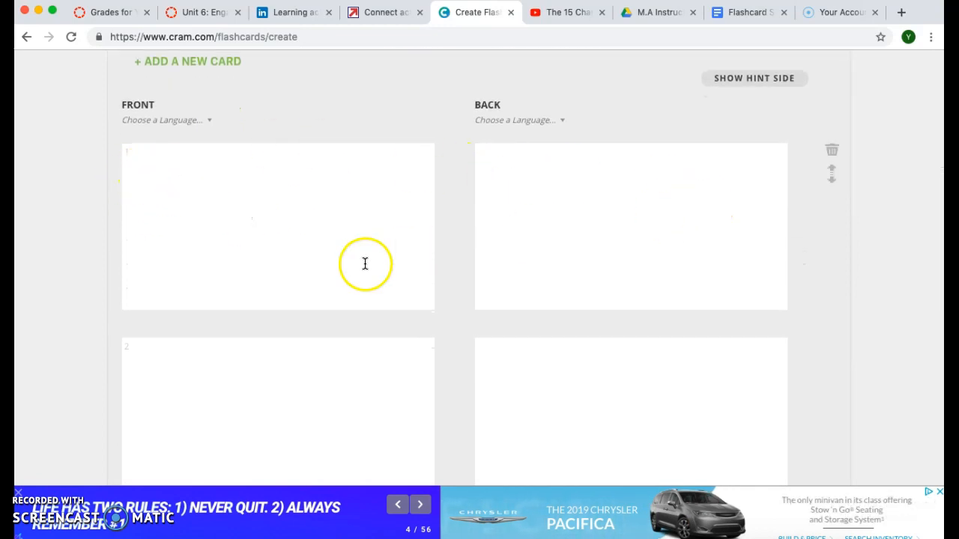
pyautogui.scroll(-1, 295, 377)
pyautogui.scroll(1, 294, 376)
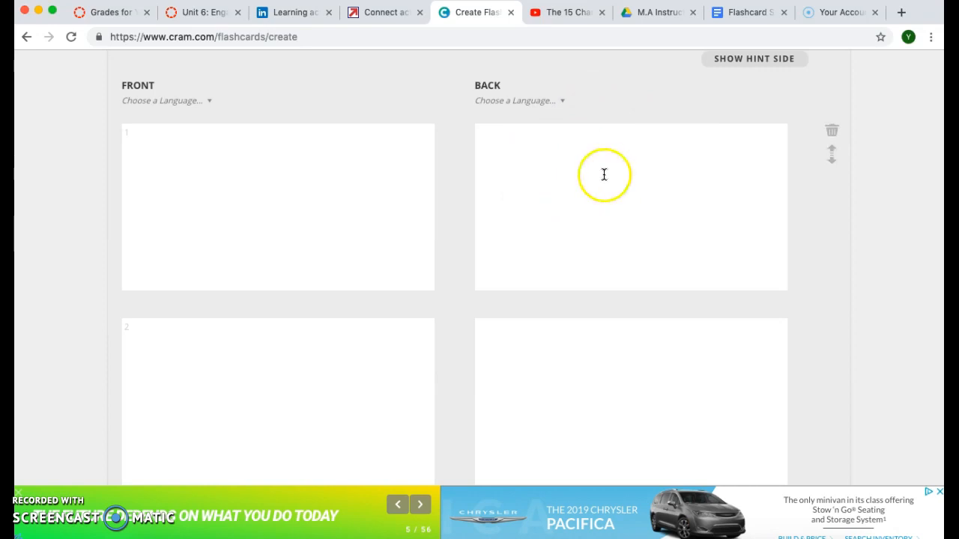
pyautogui.scroll(-1, 392, 105)
pyautogui.scroll(2, 390, 105)
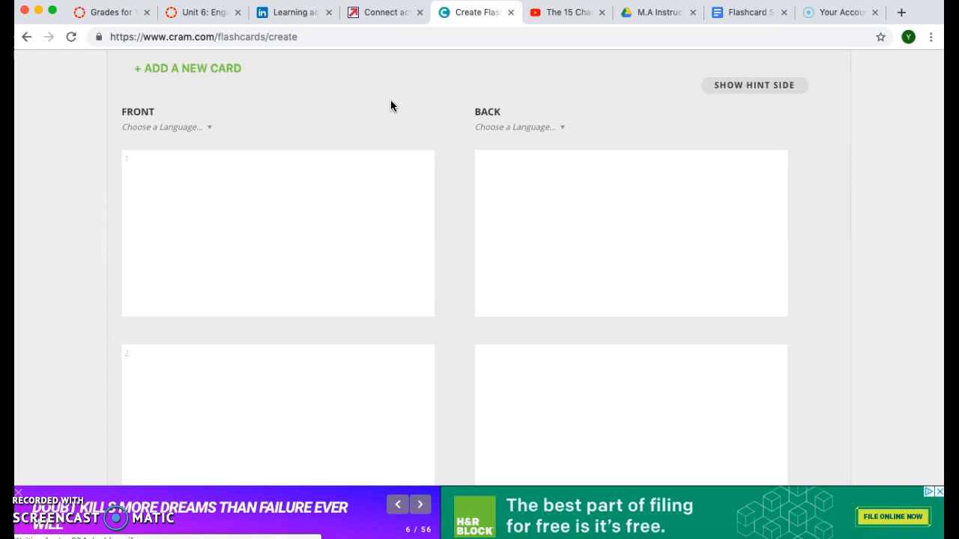
pyautogui.scroll(-3, 390, 105)
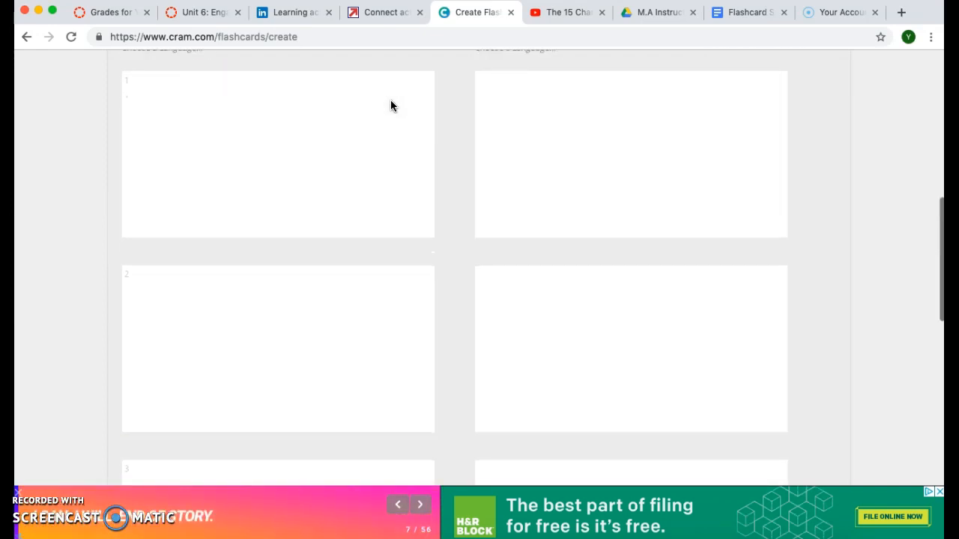
pyautogui.scroll(-5, 390, 104)
pyautogui.click(322, 324)
pyautogui.scroll(-2, 321, 325)
pyautogui.scroll(6, 321, 325)
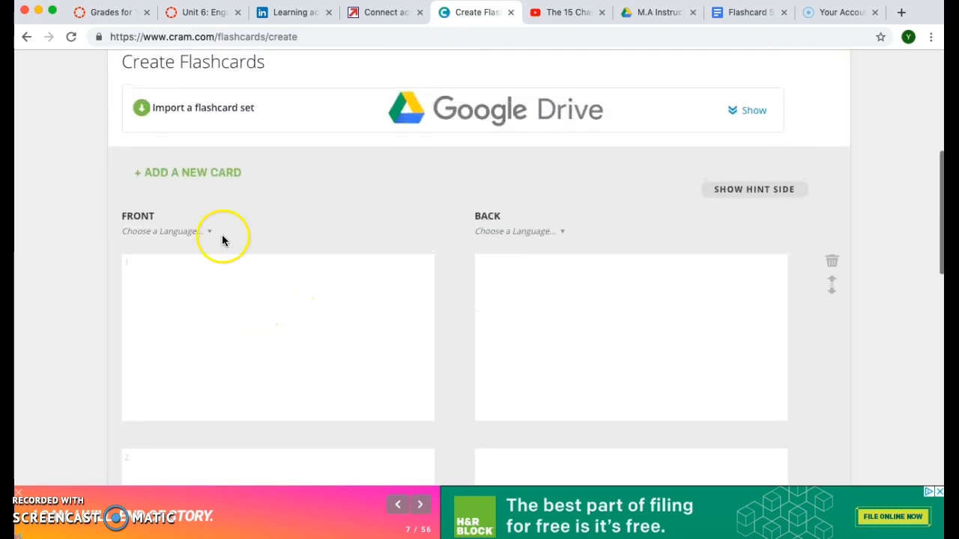
# - Write 'Entrepreneurial Idea' on card 1's front in medium-size (M) bold text
pyautogui.click(221, 322)
pyautogui.write('En')
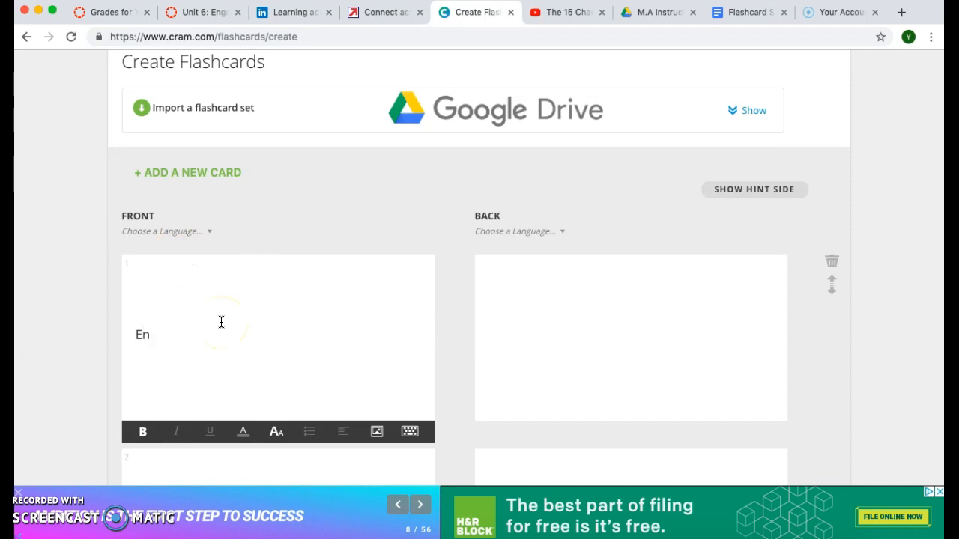
pyautogui.write('trenp')
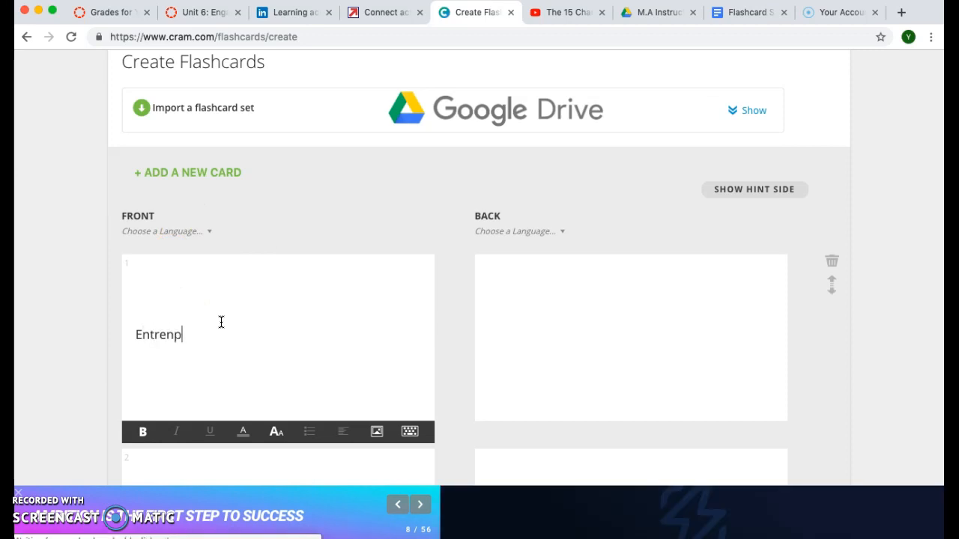
pyautogui.press('BackSpace')
pyautogui.press('BackSpace')
pyautogui.write('prene')
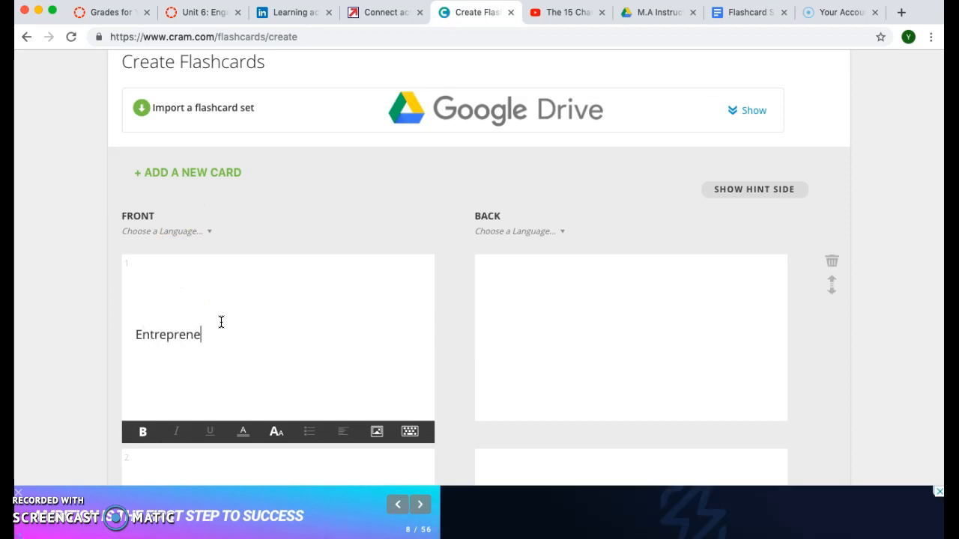
pyautogui.write('urial Ida')
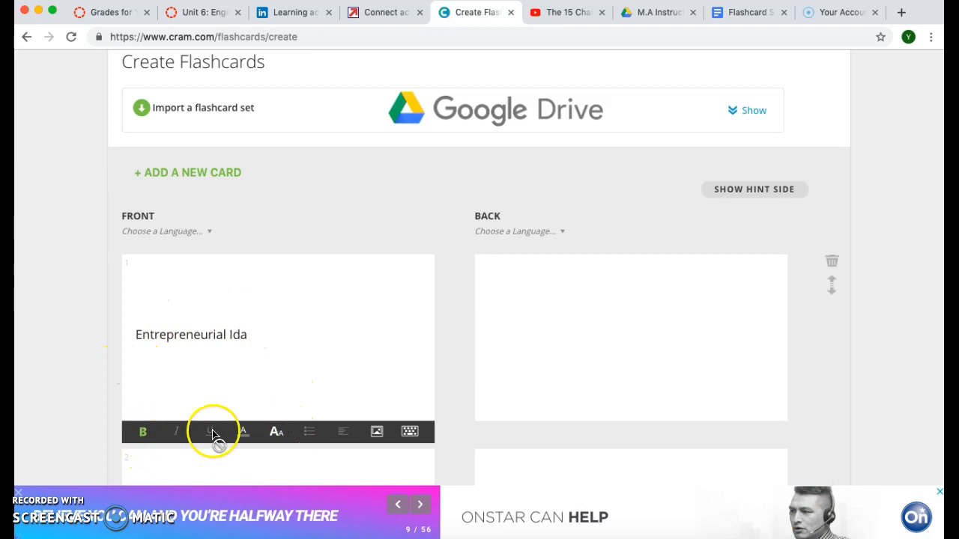
pyautogui.click(277, 433)
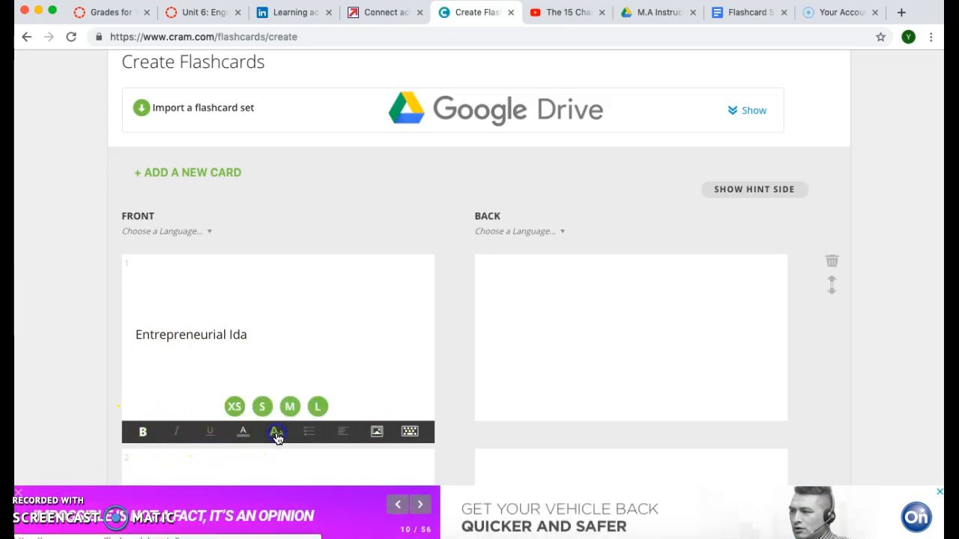
pyautogui.tripleClick(253, 332)
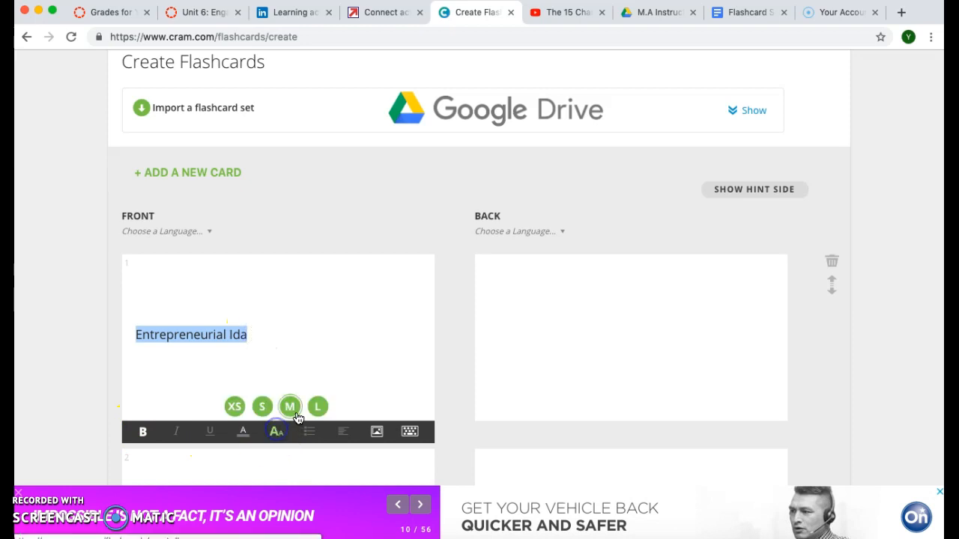
pyautogui.click(292, 410)
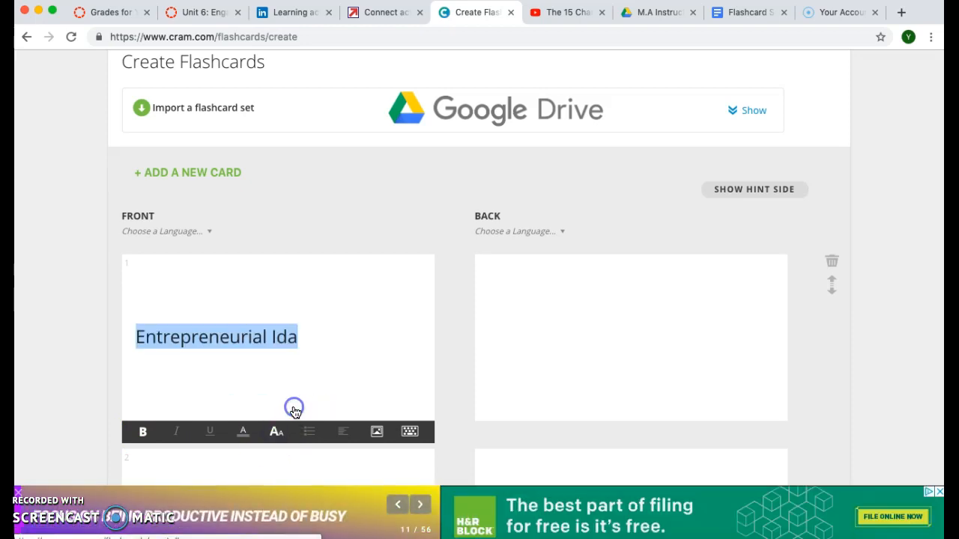
pyautogui.click(143, 432)
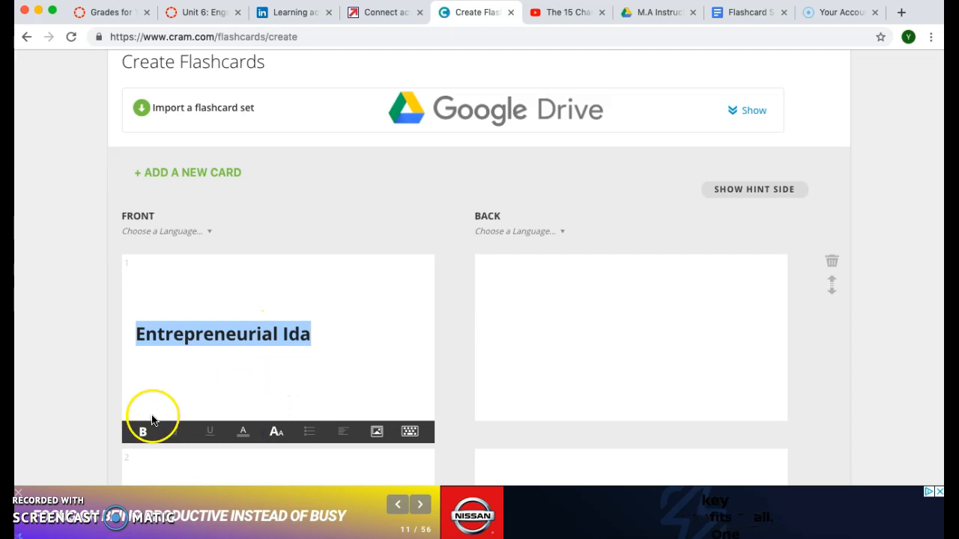
pyautogui.click(143, 433)
pyautogui.click(143, 433)
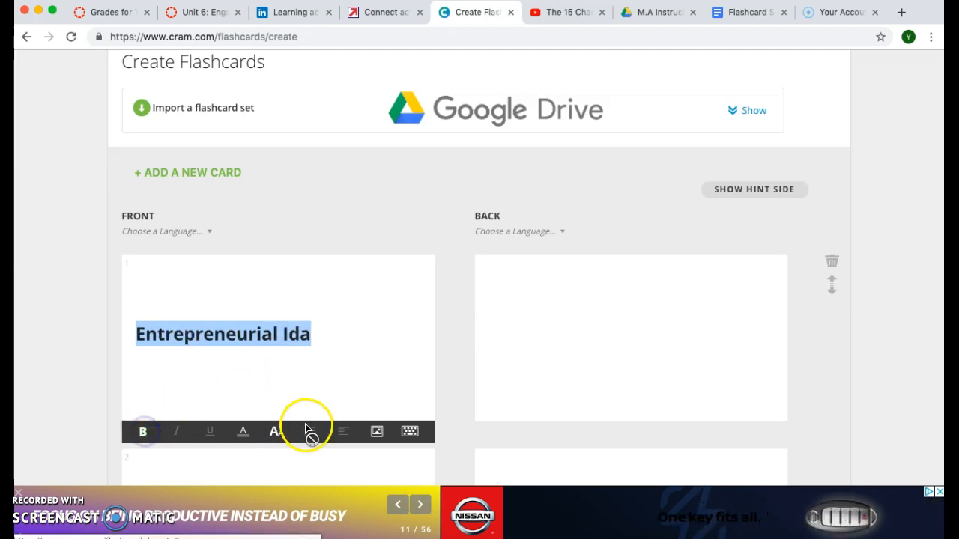
pyautogui.click(354, 341)
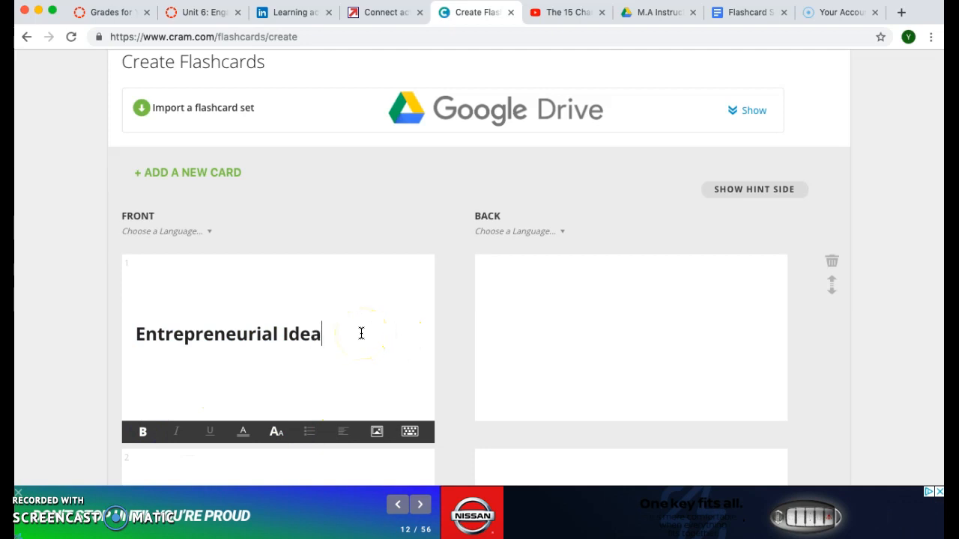
pyautogui.click(556, 316)
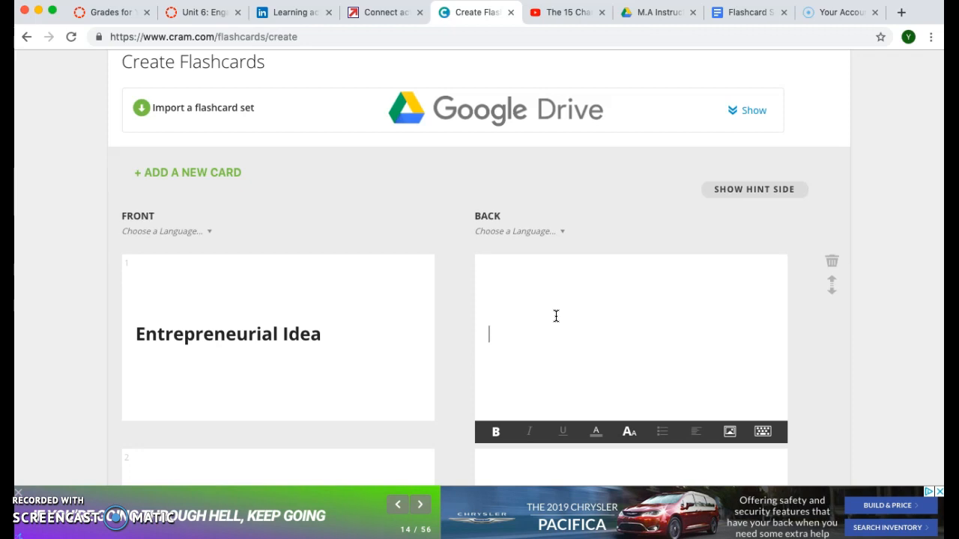
# - Type card 1's back about an ice-cream delivery service, fixing 'entrepreneurial' via spelling suggestions
pyautogui.write('he')
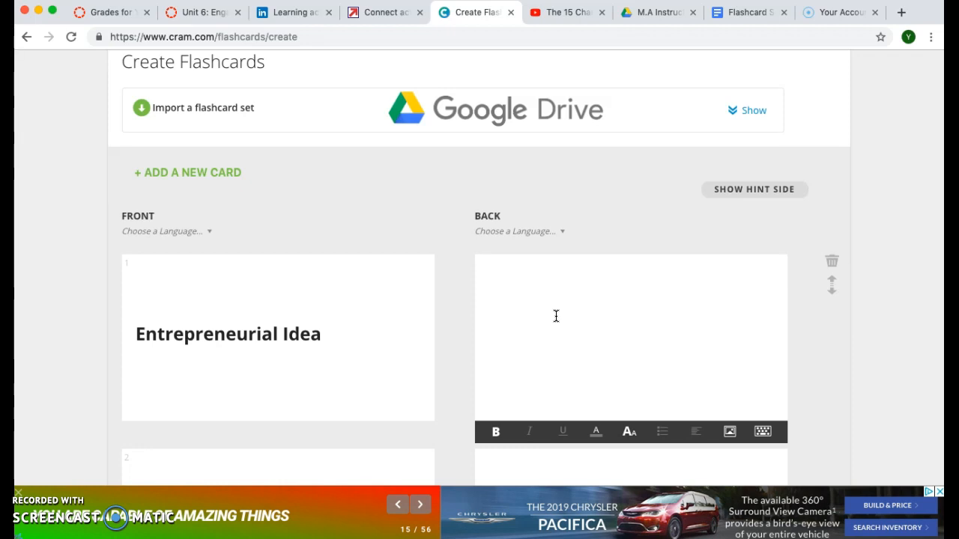
pyautogui.write('My entreprenerial')
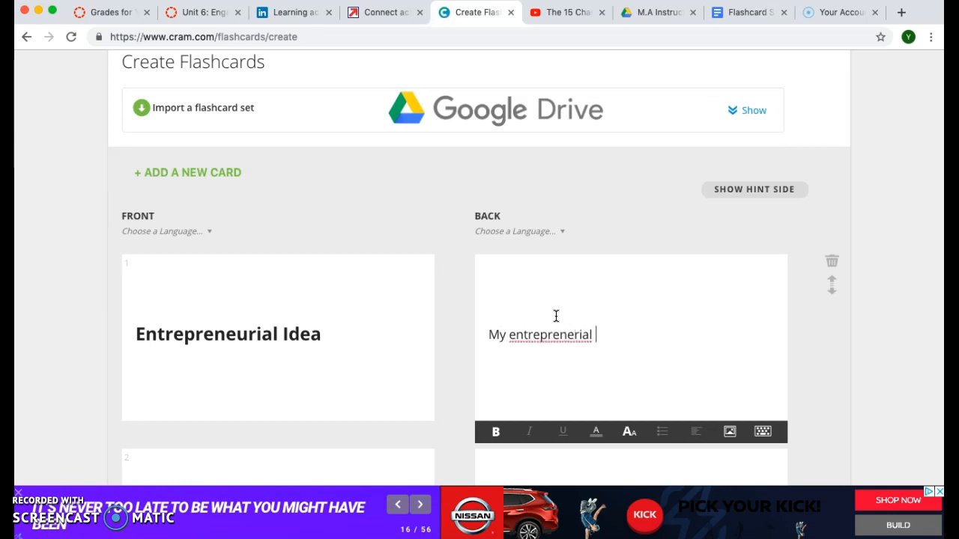
pyautogui.rightClick(563, 335)
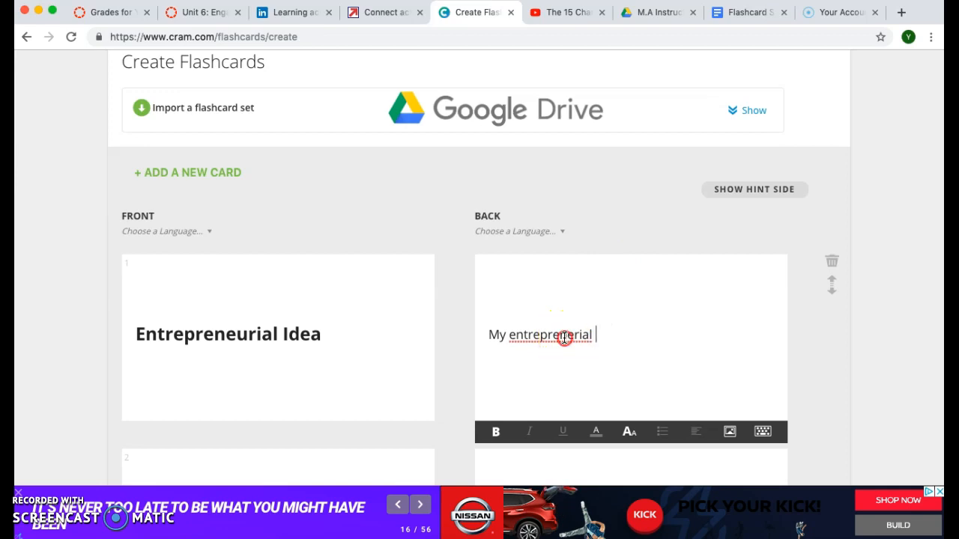
pyautogui.click(588, 328)
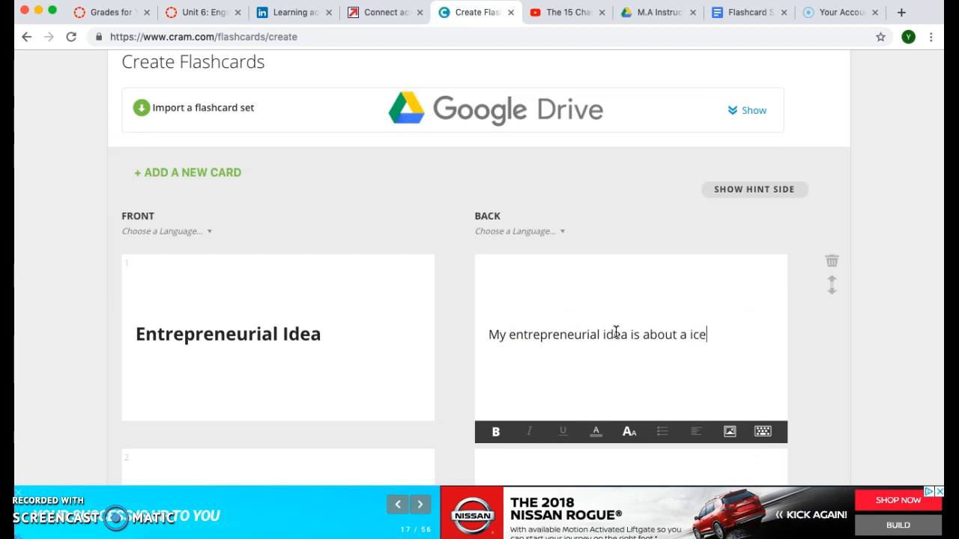
pyautogui.write('re')
pyautogui.write('am delivery ser')
pyautogui.press('BackSpace')
pyautogui.press('BackSpace')
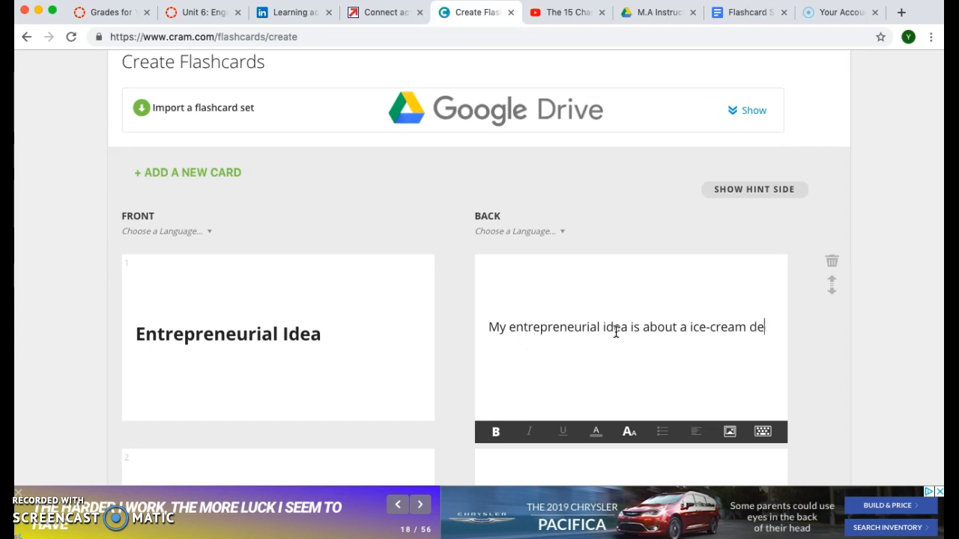
pyautogui.press('Return')
pyautogui.write('del')
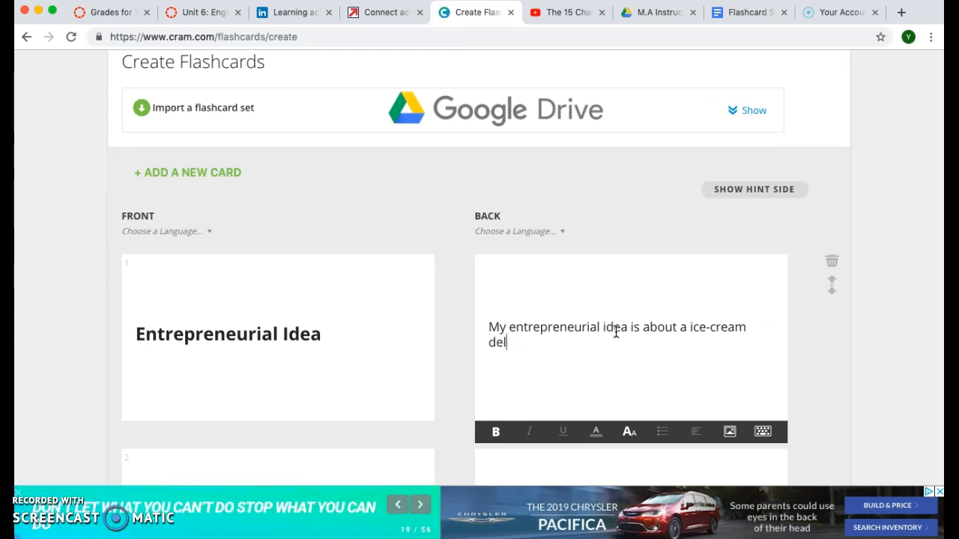
pyautogui.write('ivery service')
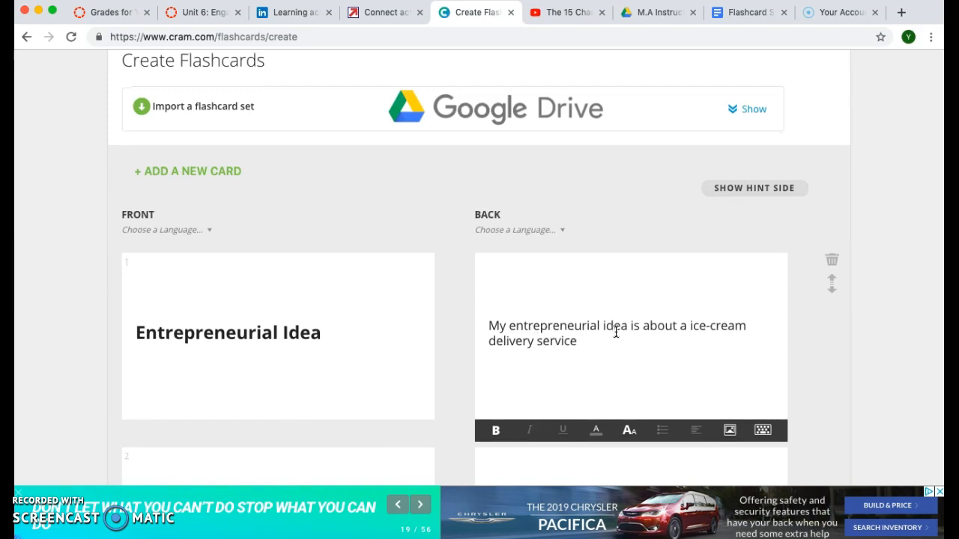
pyautogui.scroll(-5, 615, 331)
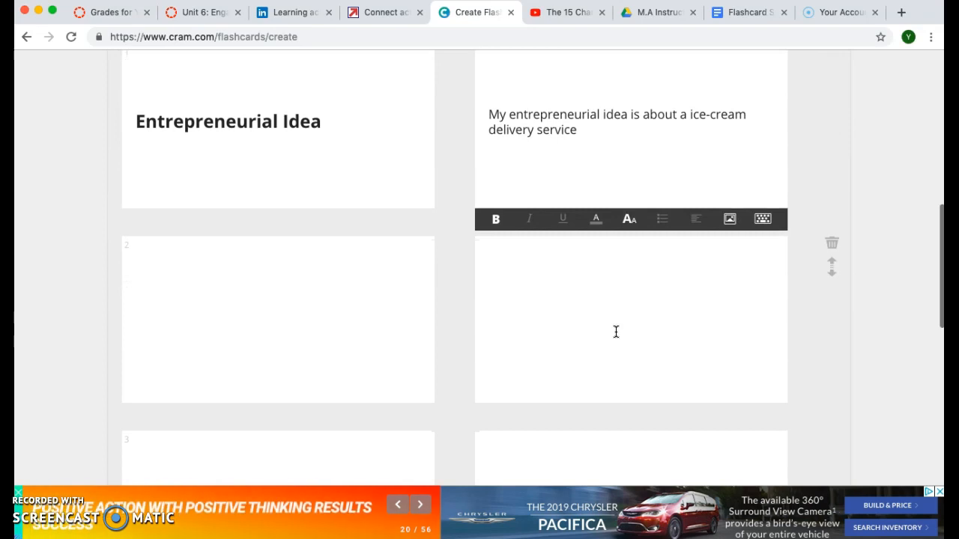
pyautogui.scroll(-3, 310, 332)
pyautogui.scroll(-1, 312, 334)
pyautogui.scroll(5, 311, 334)
pyautogui.scroll(-10, 312, 334)
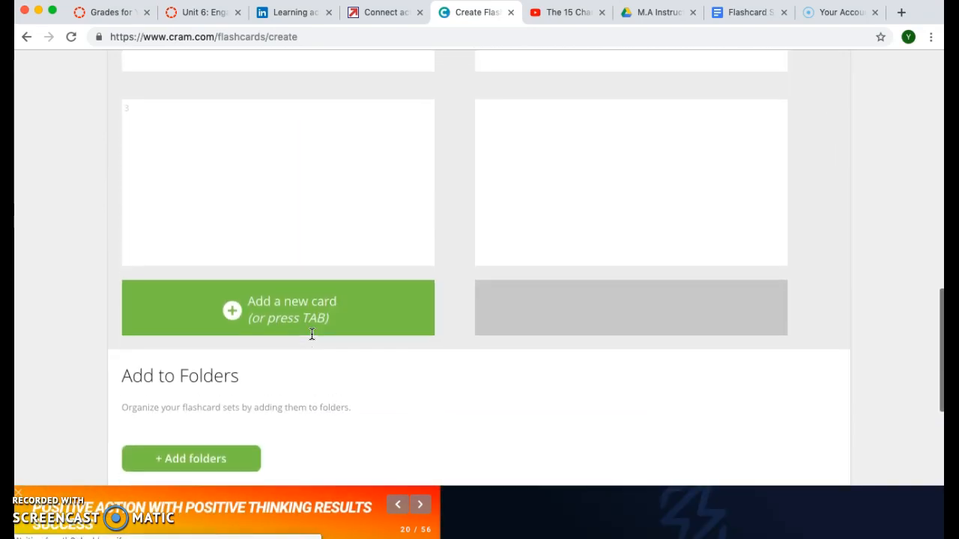
pyautogui.scroll(9, 312, 334)
pyautogui.click(227, 311)
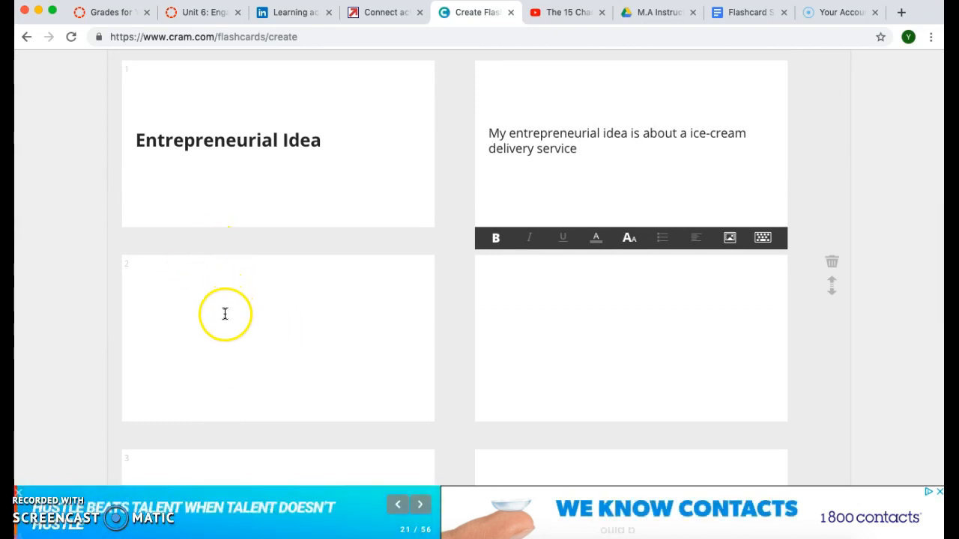
pyautogui.scroll(1, 225, 314)
pyautogui.scroll(3, 224, 313)
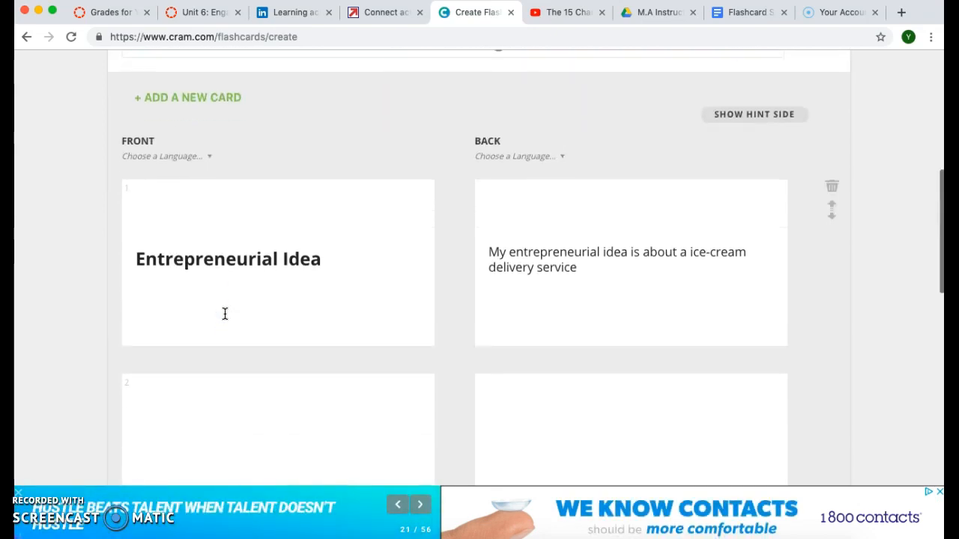
pyautogui.scroll(-4, 225, 313)
pyautogui.scroll(2, 225, 313)
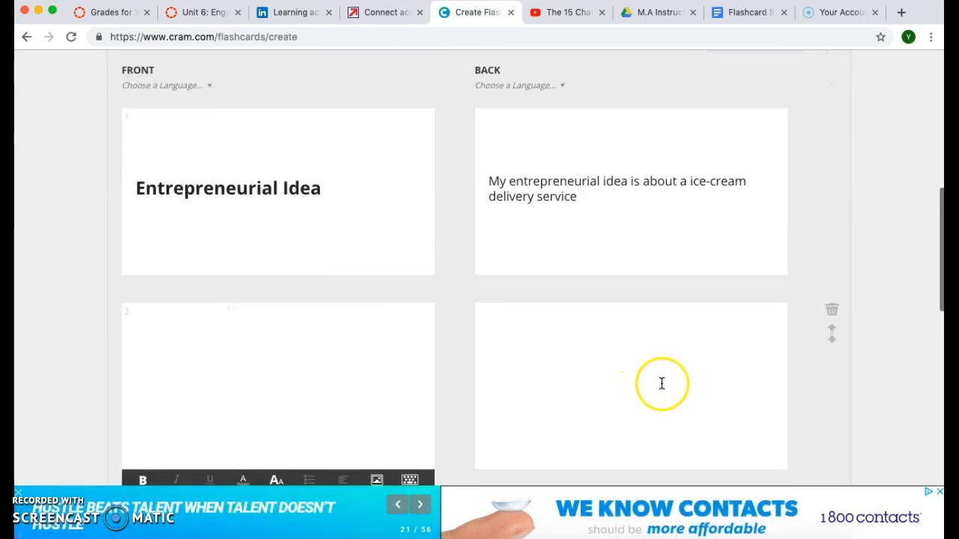
pyautogui.scroll(-4, 557, 368)
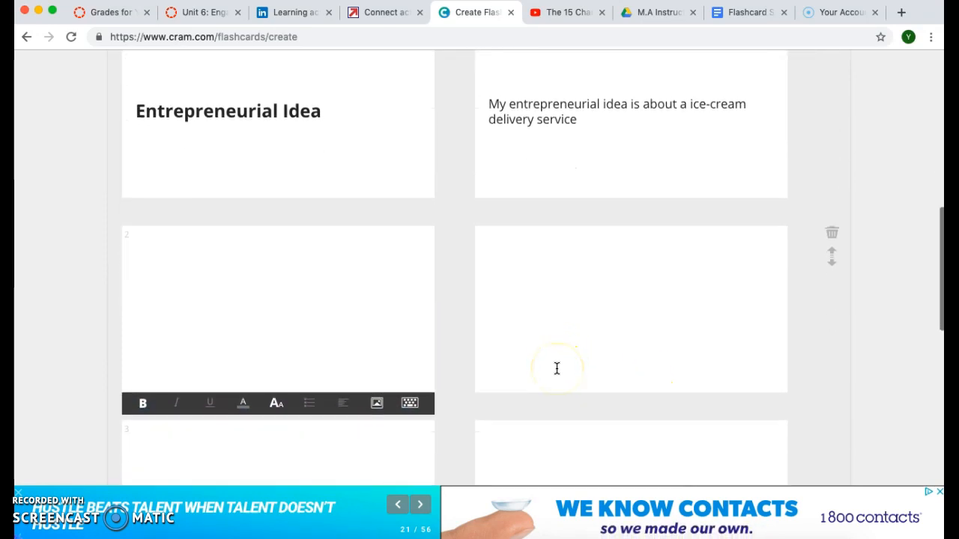
pyautogui.scroll(2, 557, 368)
pyautogui.scroll(3, 161, 317)
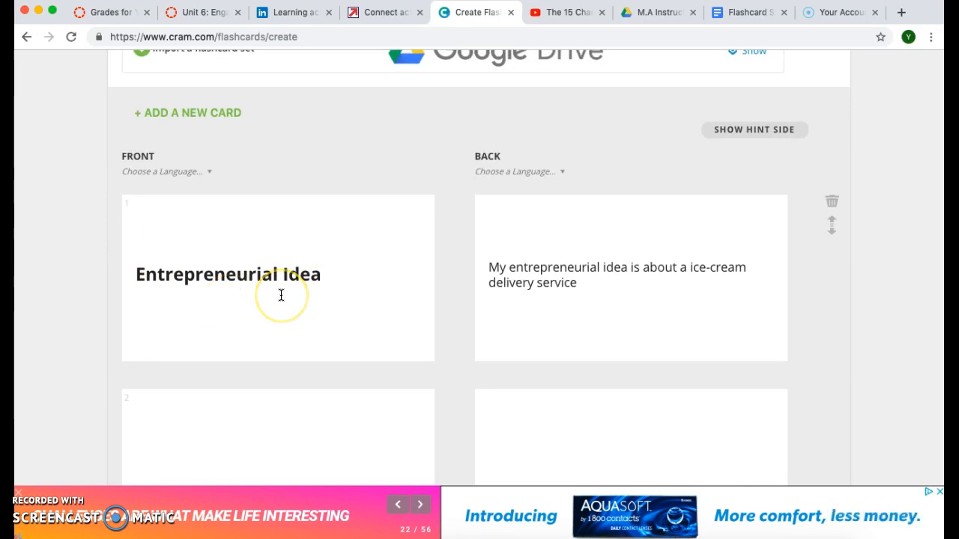
pyautogui.click(360, 278)
pyautogui.scroll(-3, 362, 281)
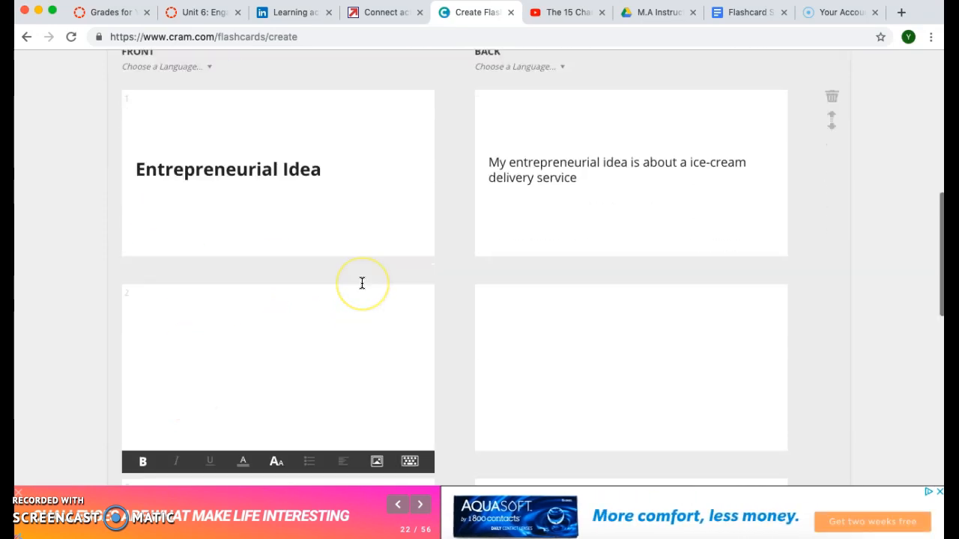
# - Write 'Location' on card 2's front in medium (M) text size
pyautogui.click(202, 310)
pyautogui.write('Lo')
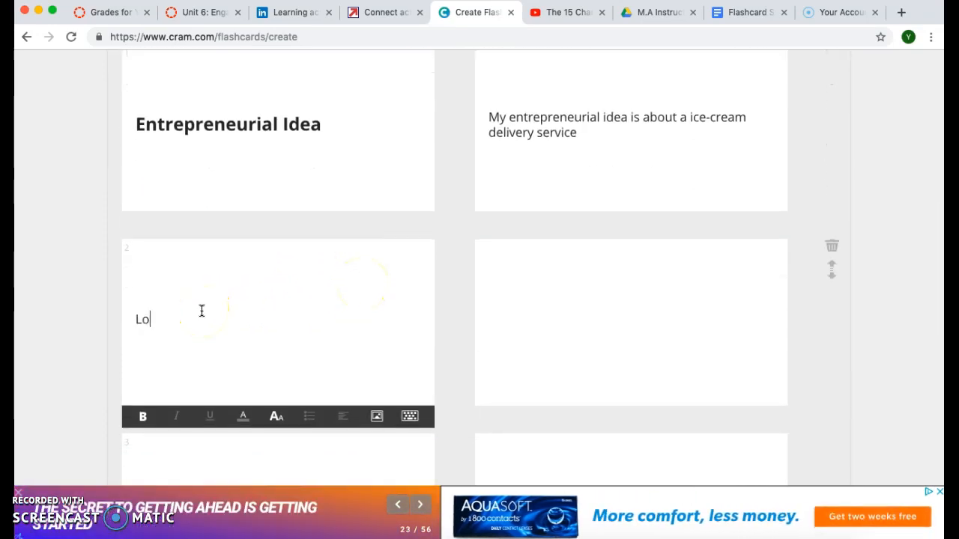
pyautogui.write('cation')
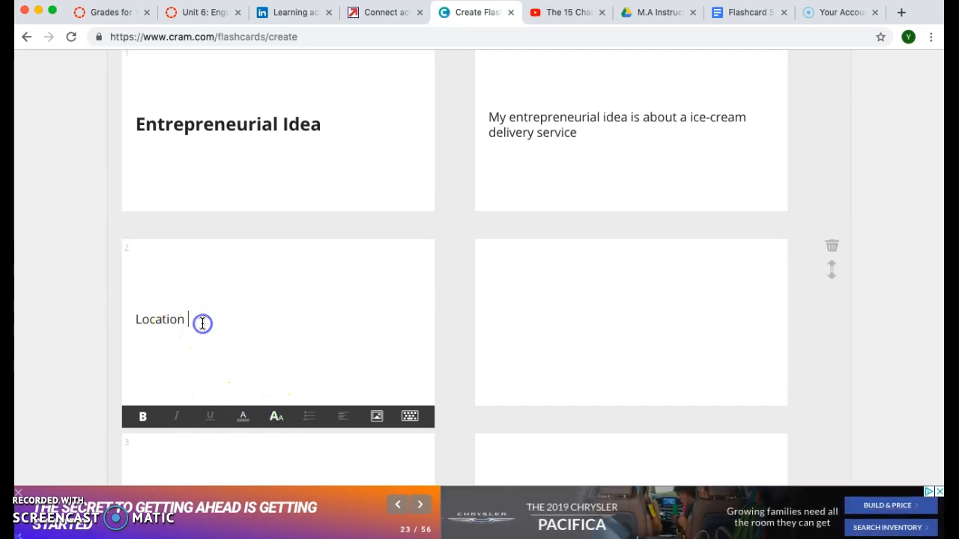
pyautogui.doubleClick(178, 319)
pyautogui.click(276, 416)
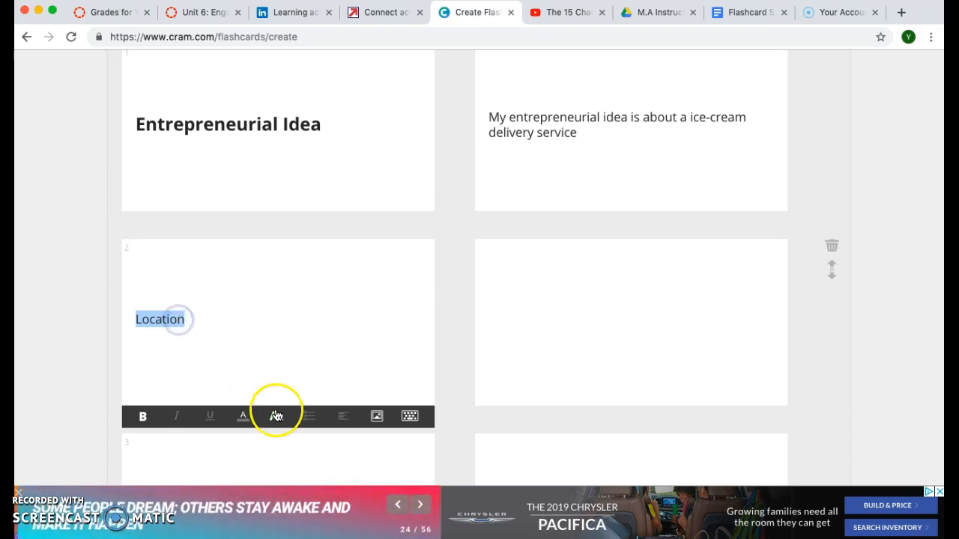
pyautogui.click(262, 392)
pyautogui.click(289, 390)
pyautogui.click(252, 320)
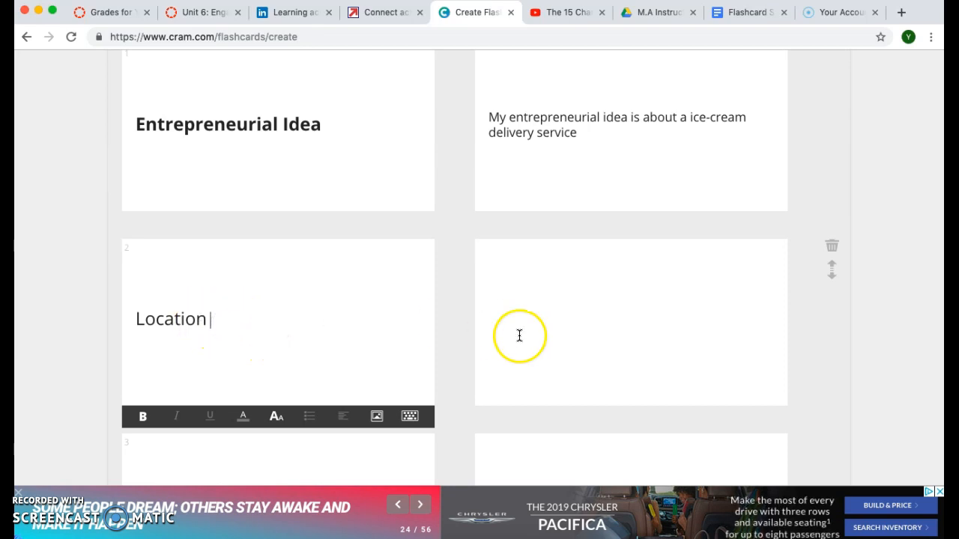
# - Write 'traditional brick-and-mortal' and 'online store' on two lines of card 2's back
pyautogui.click(562, 315)
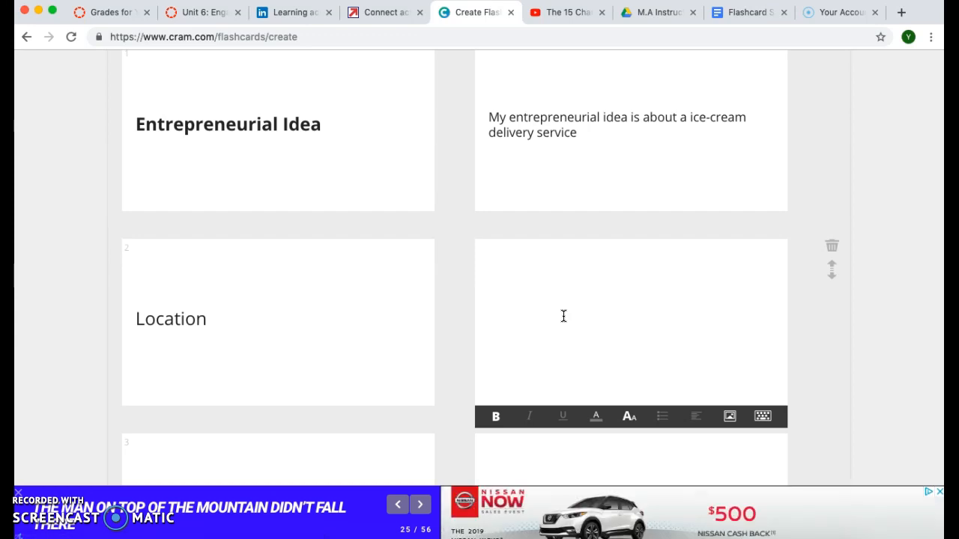
pyautogui.write('tradi')
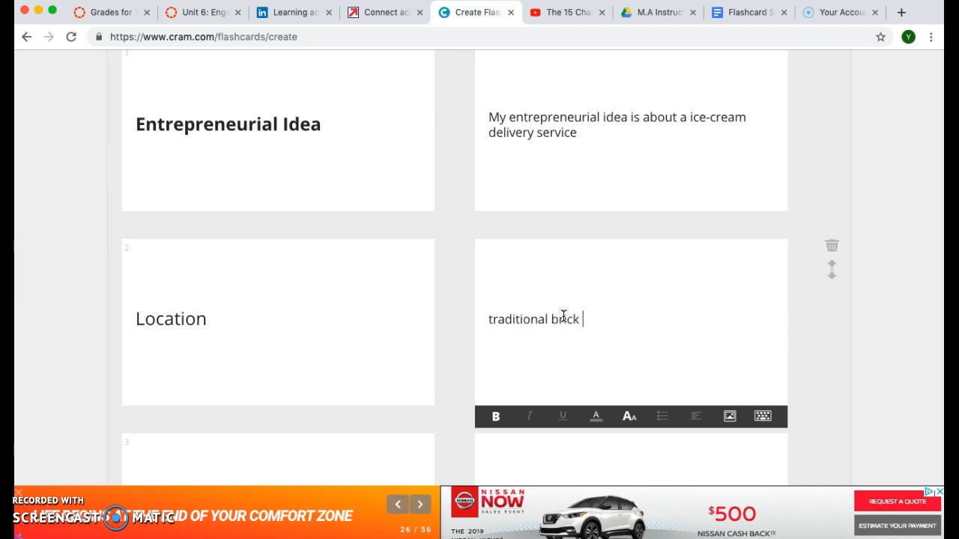
pyautogui.write('tional back-and-')
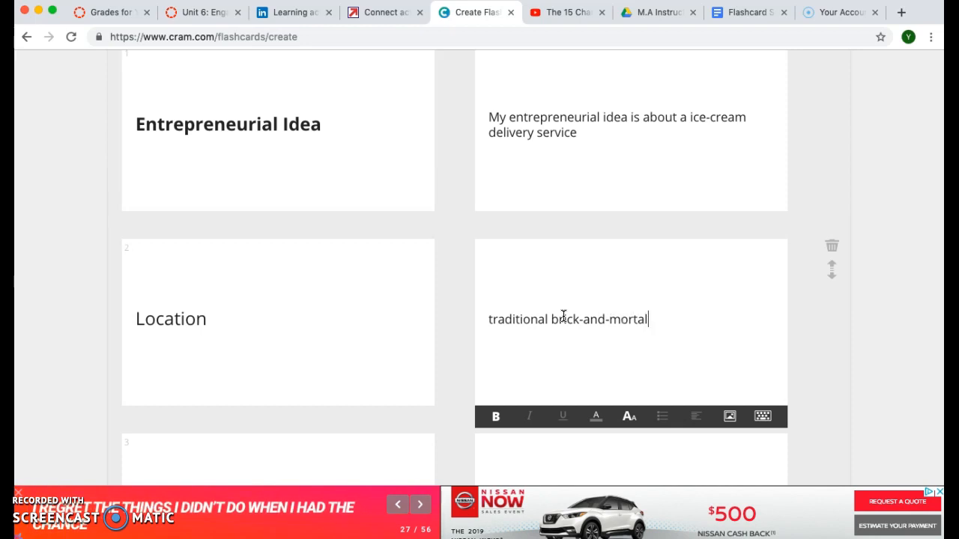
pyautogui.write('mortal')
pyautogui.press('Return')
pyautogui.write('o')
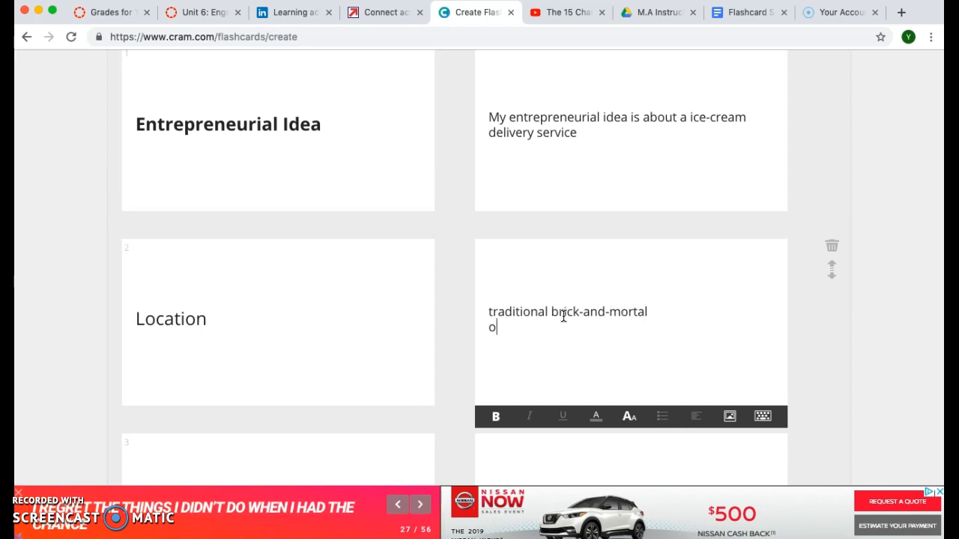
pyautogui.write('nlune')
pyautogui.press('BackSpace')
pyautogui.press('BackSpace')
pyautogui.press('BackSpace')
pyautogui.press('BackSpace')
pyautogui.write('ine store')
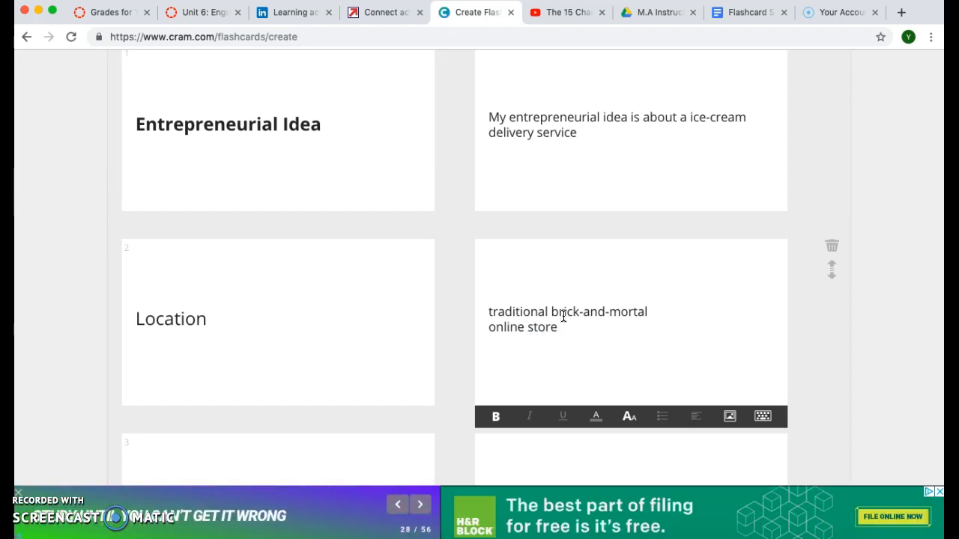
pyautogui.scroll(-3, 563, 316)
# - Correct the typo on card 3's front so it reads 'Customer'
pyautogui.click(205, 380)
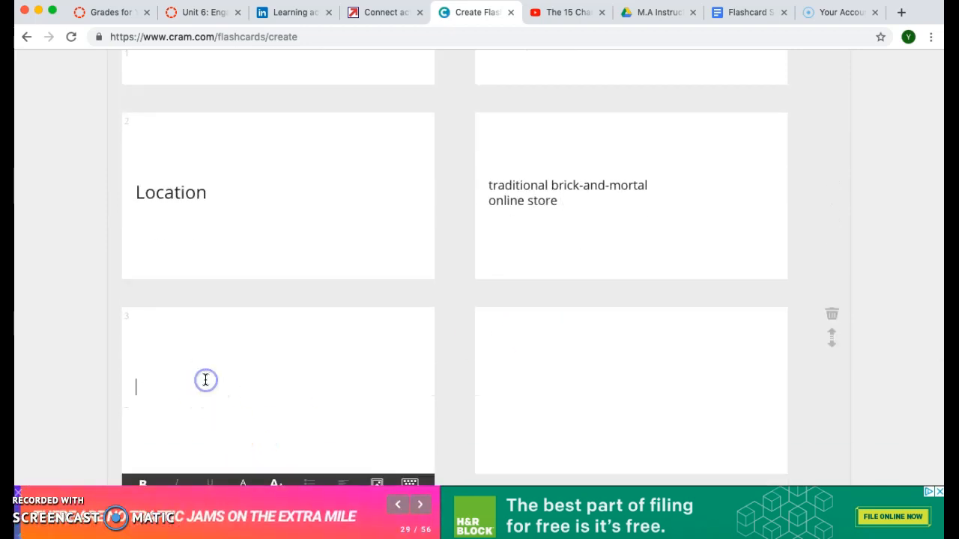
pyautogui.scroll(-5, 205, 380)
pyautogui.scroll(3, 178, 157)
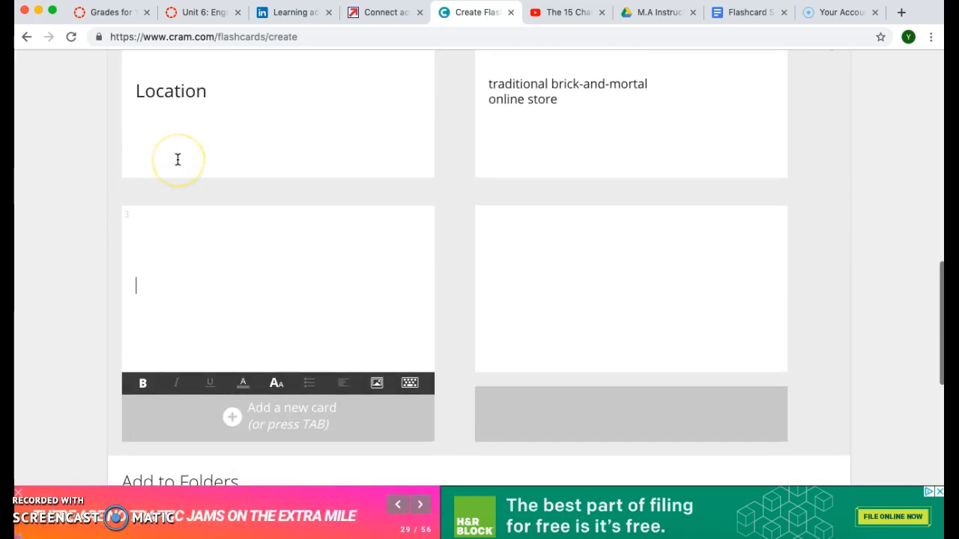
pyautogui.scroll(2, 177, 159)
pyautogui.scroll(-1, 178, 159)
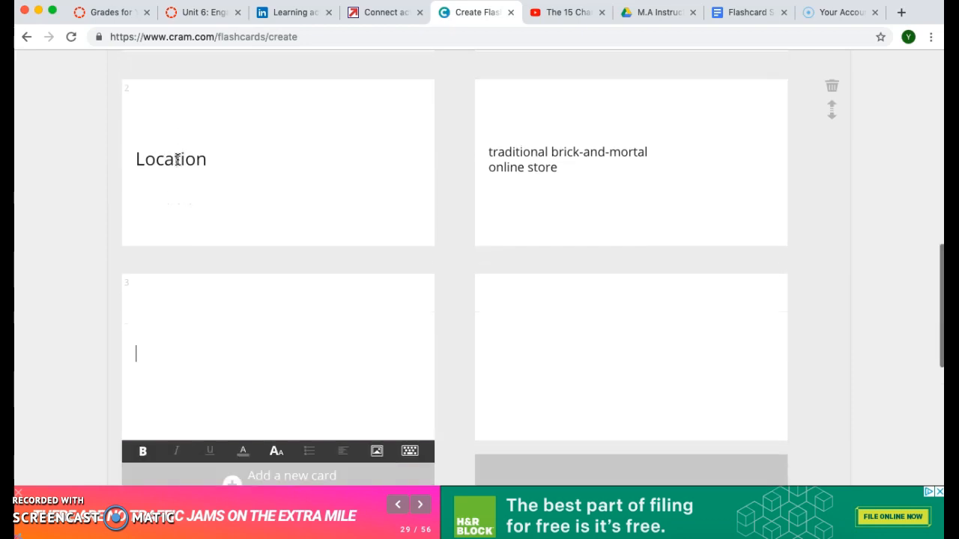
pyautogui.press('BackSpace')
pyautogui.press('BackSpace')
pyautogui.write('tomer')
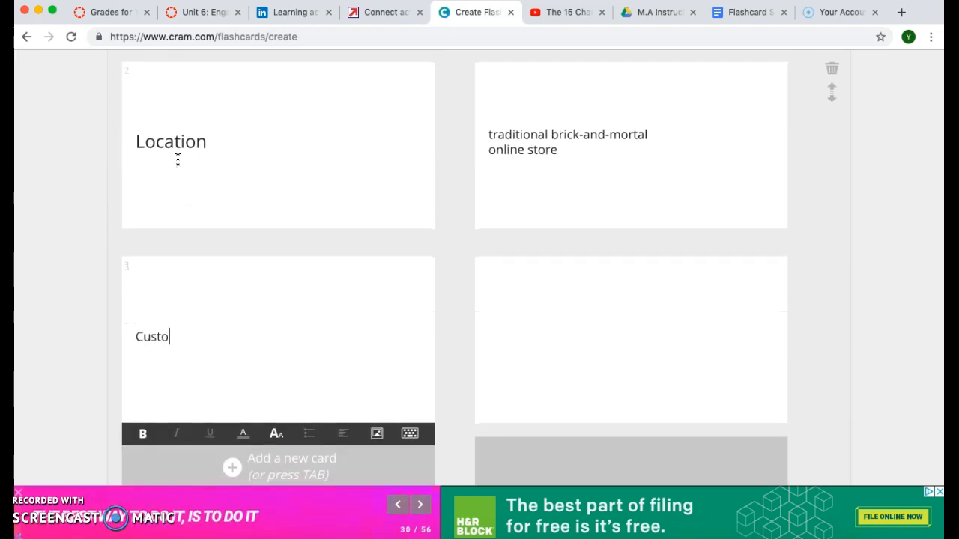
pyautogui.press('BackSpace')
pyautogui.press('BackSpace')
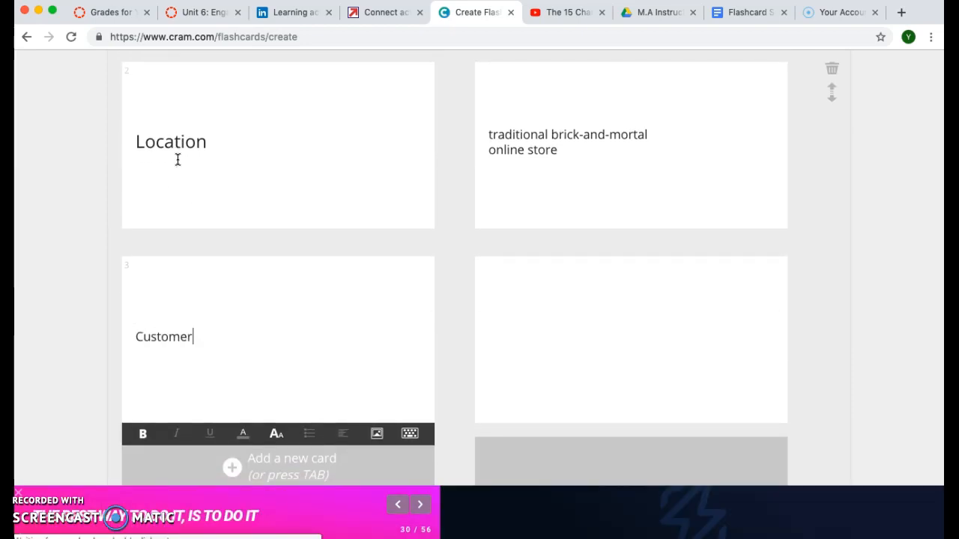
# - Write 'College students' on card 3's back
pyautogui.click(536, 313)
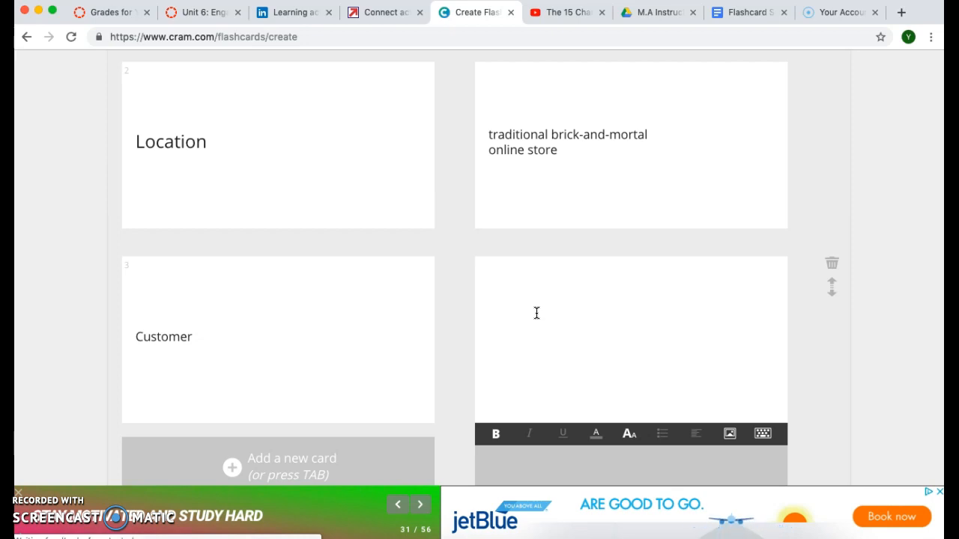
pyautogui.write('College students')
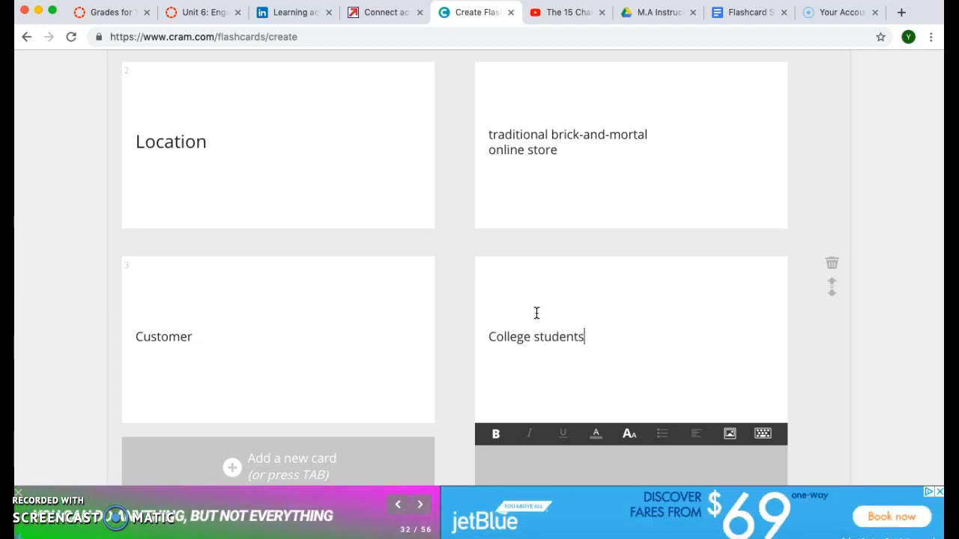
pyautogui.scroll(-4, 537, 313)
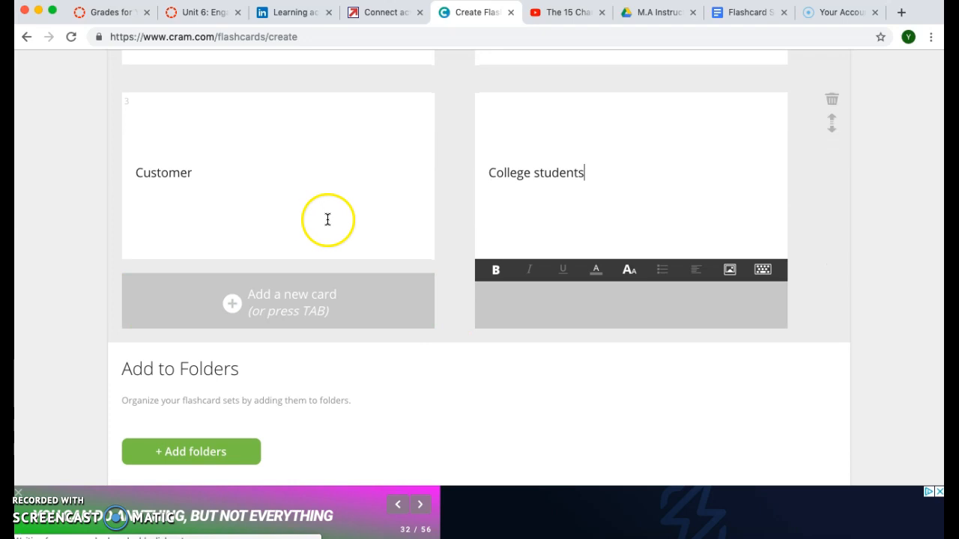
# - Submit the finished set with the Create Set button under Finish & Create
pyautogui.scroll(-2, 197, 172)
pyautogui.scroll(10, 197, 173)
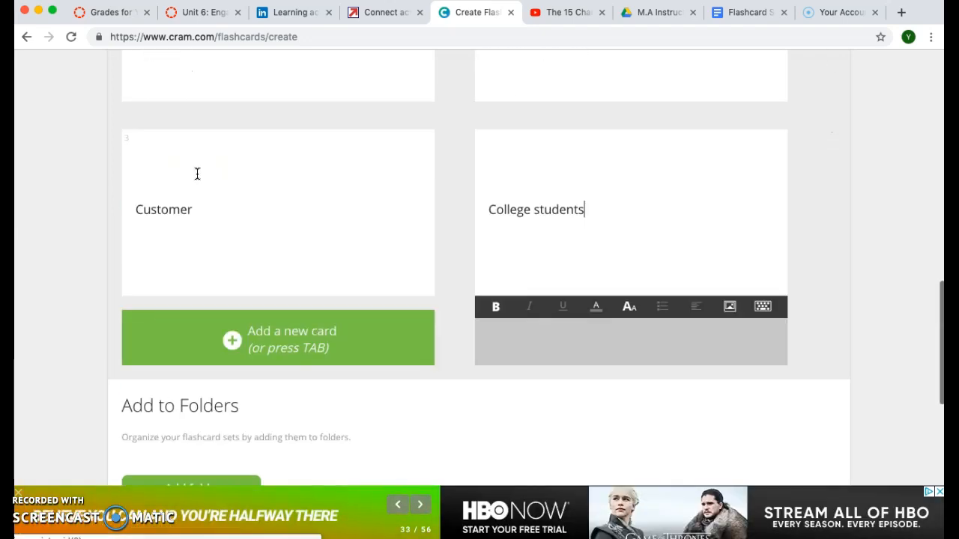
pyautogui.scroll(3, 197, 173)
pyautogui.scroll(-4, 197, 173)
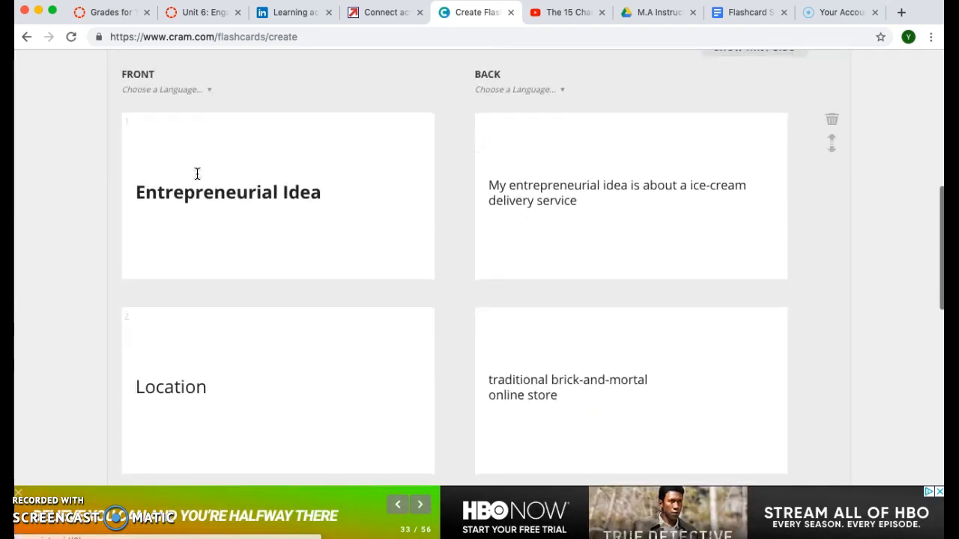
pyautogui.scroll(4, 197, 173)
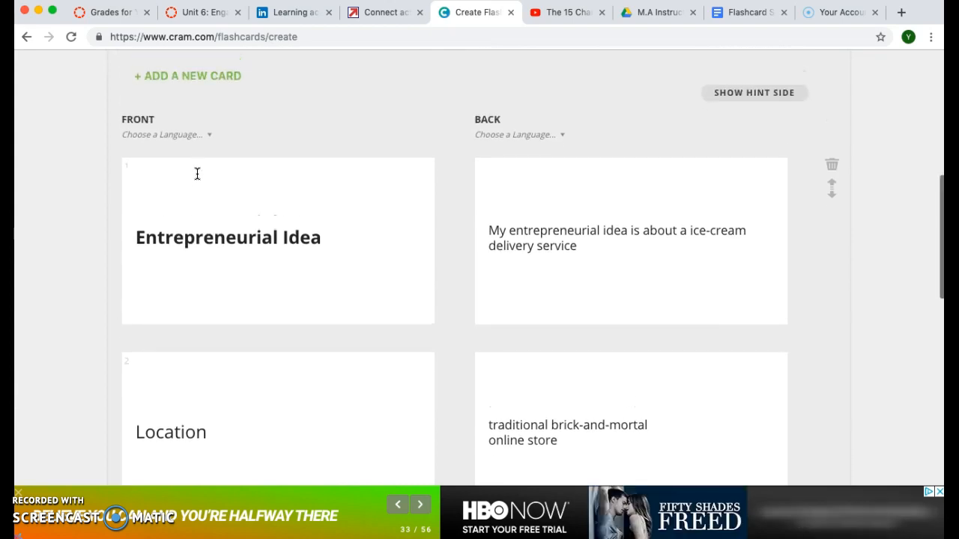
pyautogui.scroll(2, 197, 173)
pyautogui.scroll(-10, 197, 173)
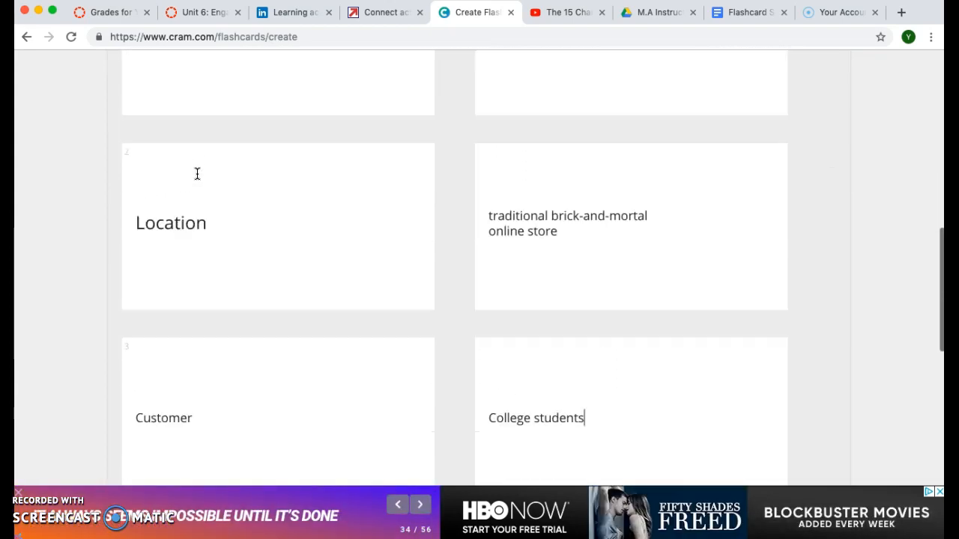
pyautogui.scroll(-5, 197, 173)
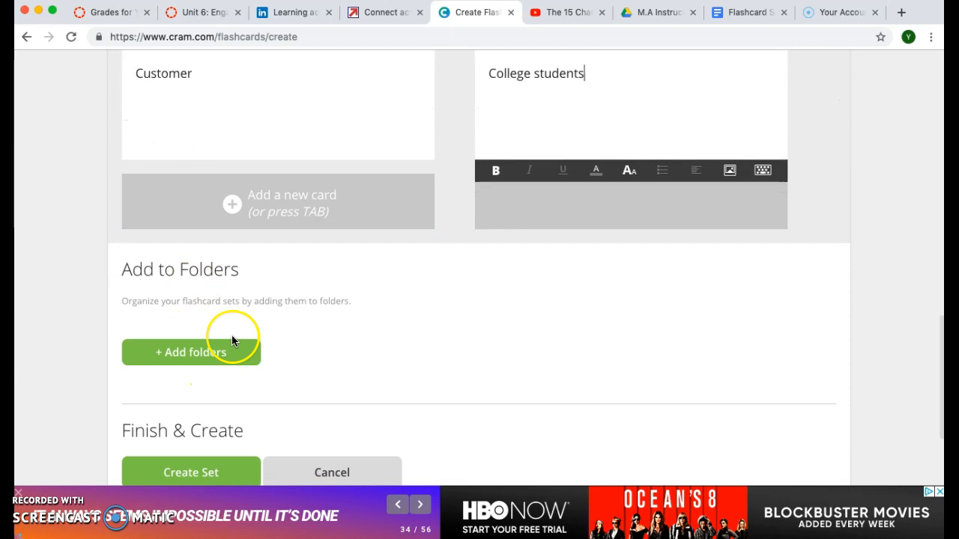
pyautogui.scroll(-6, 231, 334)
pyautogui.click(228, 333)
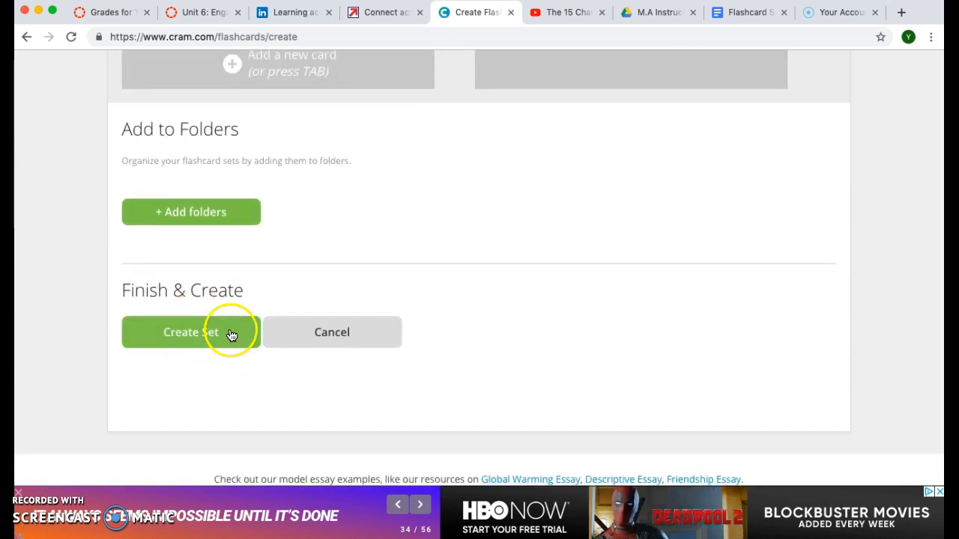
pyautogui.click(187, 349)
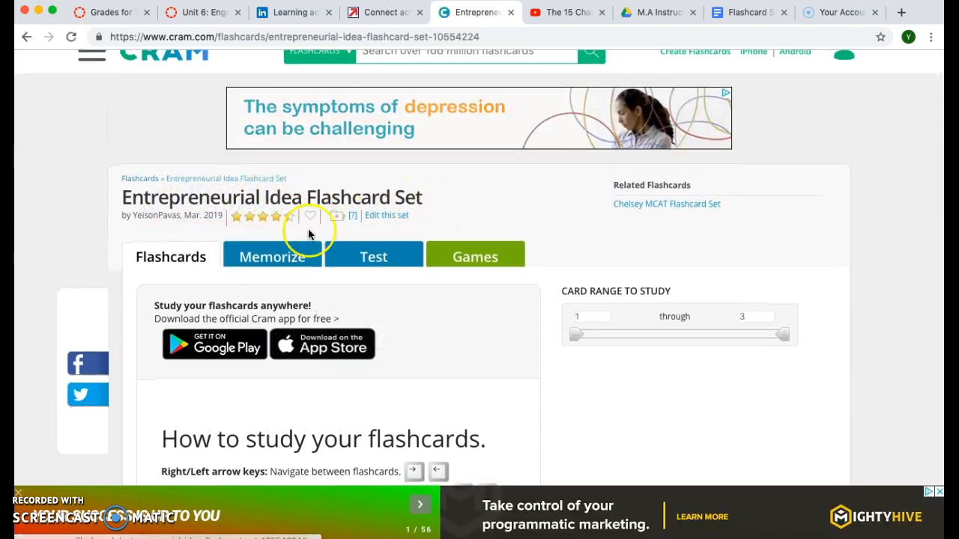
# - Review the 3 cards on the set's study page and open its Share dialog
pyautogui.scroll(-5, 300, 251)
pyautogui.scroll(-3, 299, 256)
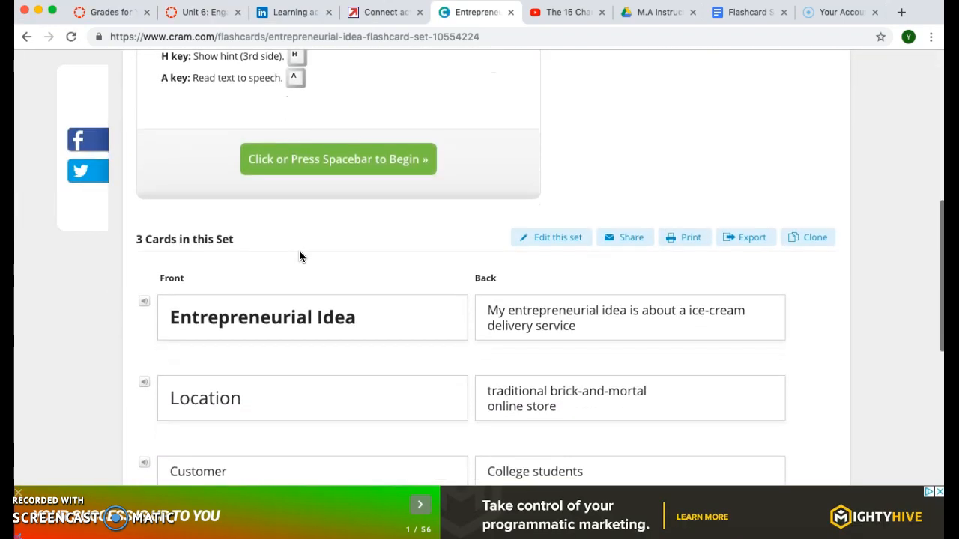
pyautogui.scroll(-1, 299, 250)
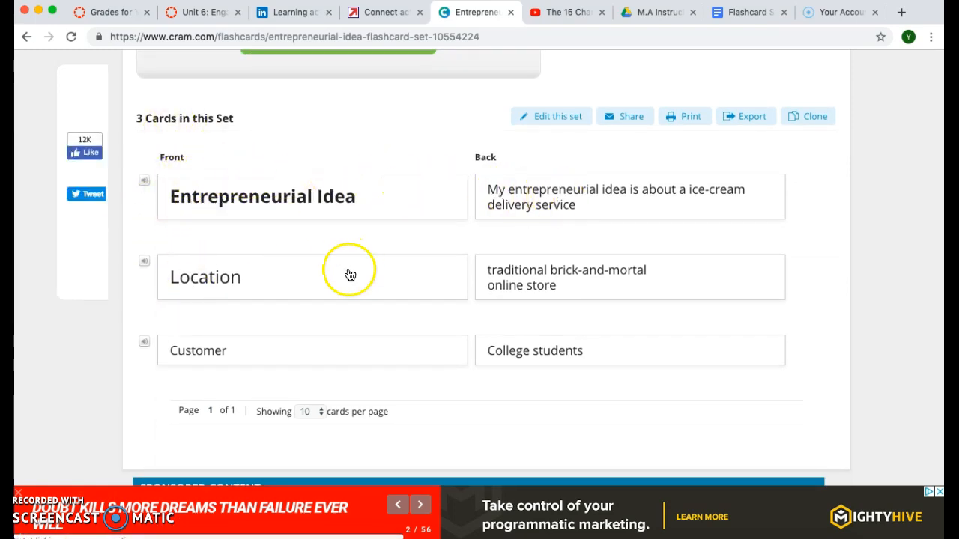
pyautogui.scroll(-1, 349, 274)
pyautogui.scroll(1, 290, 262)
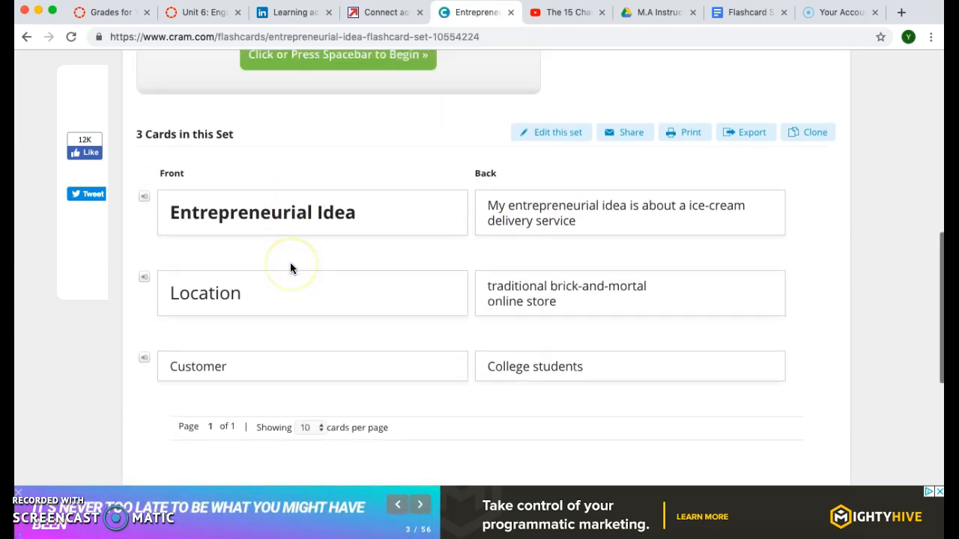
pyautogui.scroll(1, 290, 262)
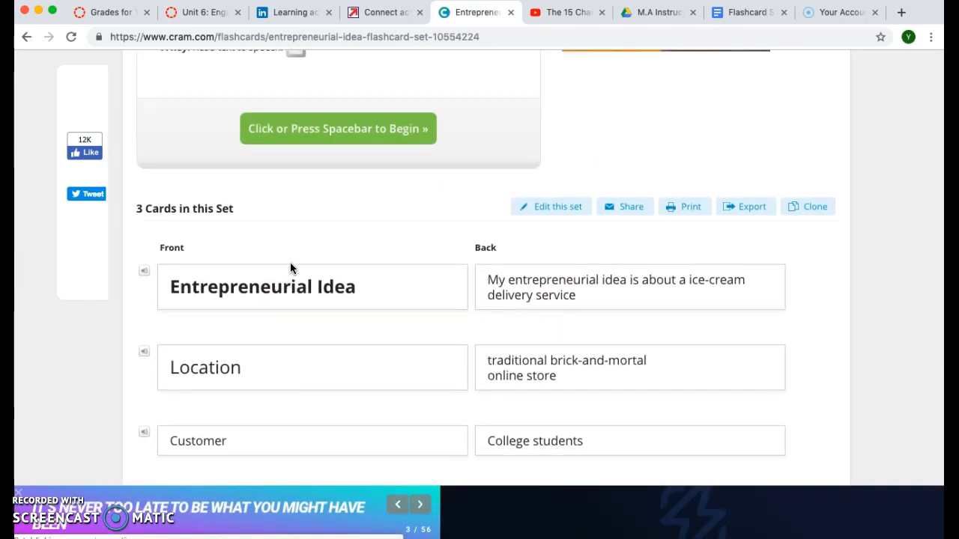
pyautogui.click(323, 248)
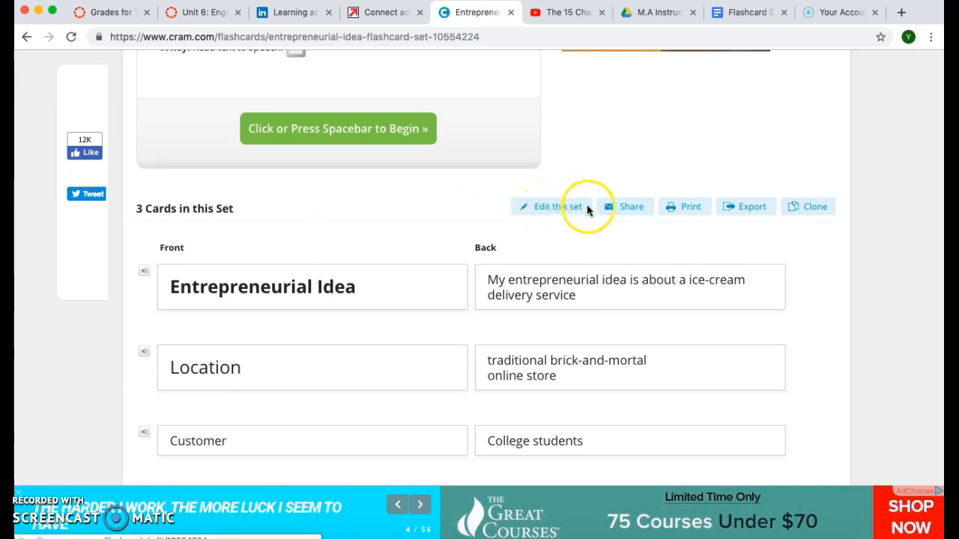
pyautogui.click(633, 209)
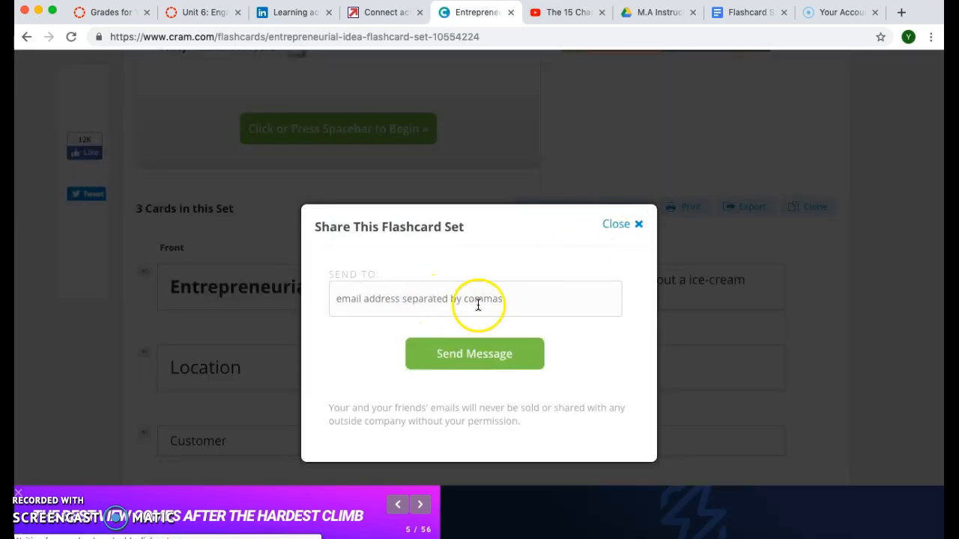
# - Enter the recipient's e-mail address, send the set, and close the confirmation
pyautogui.click(517, 301)
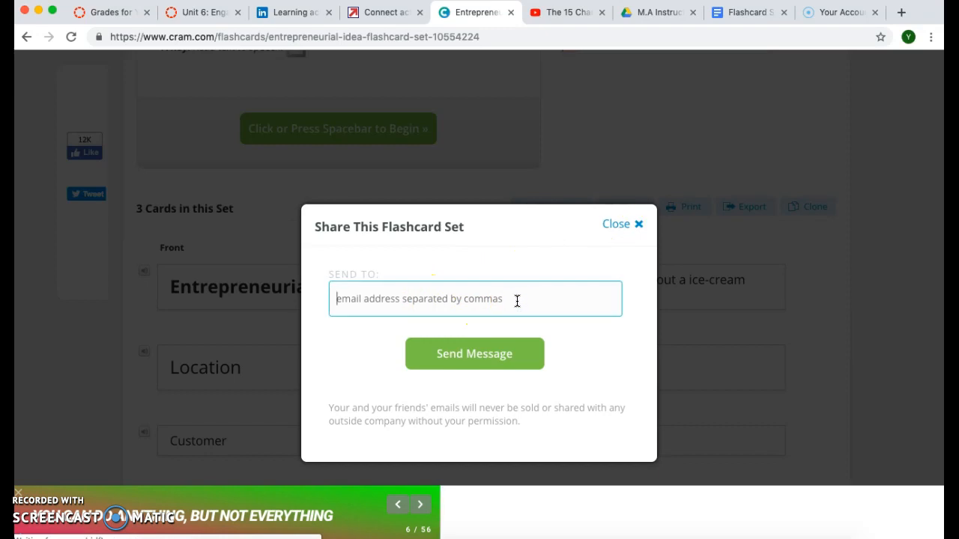
pyautogui.write('he')
pyautogui.press('BackSpace')
pyautogui.press('BackSpace')
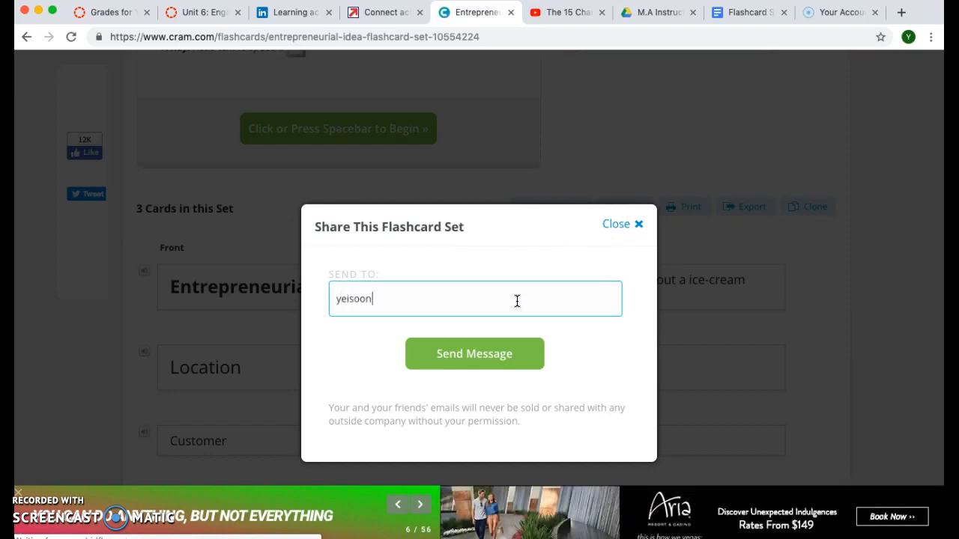
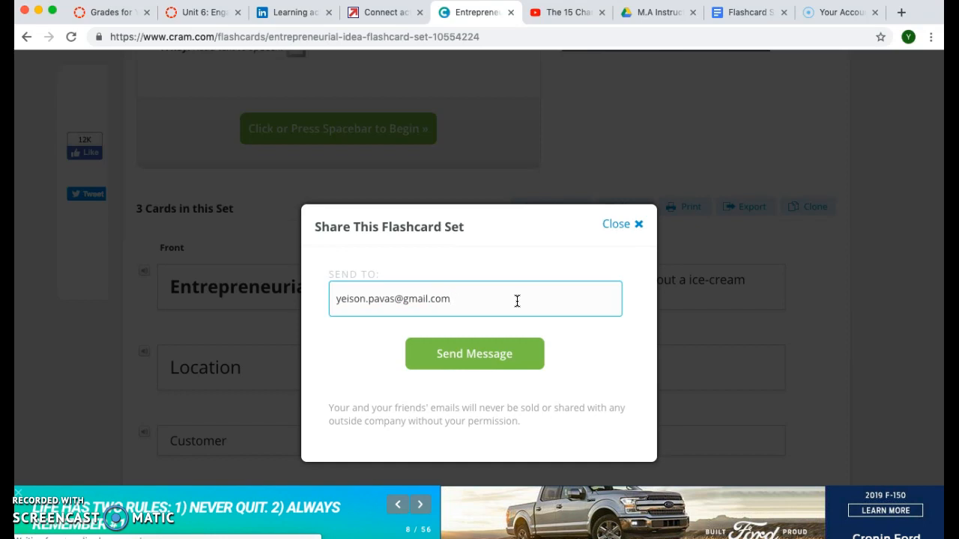
pyautogui.click(477, 356)
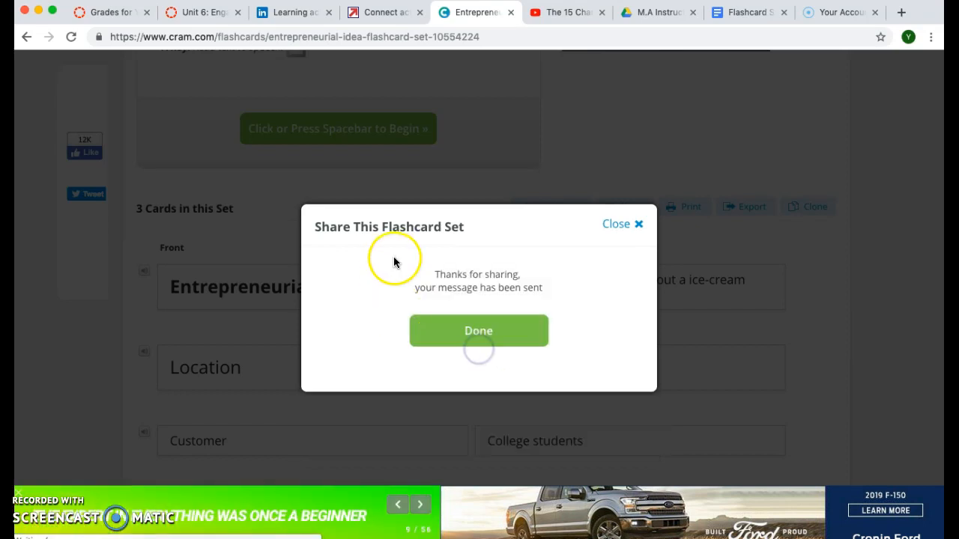
pyautogui.click(630, 223)
pyautogui.scroll(5, 399, 262)
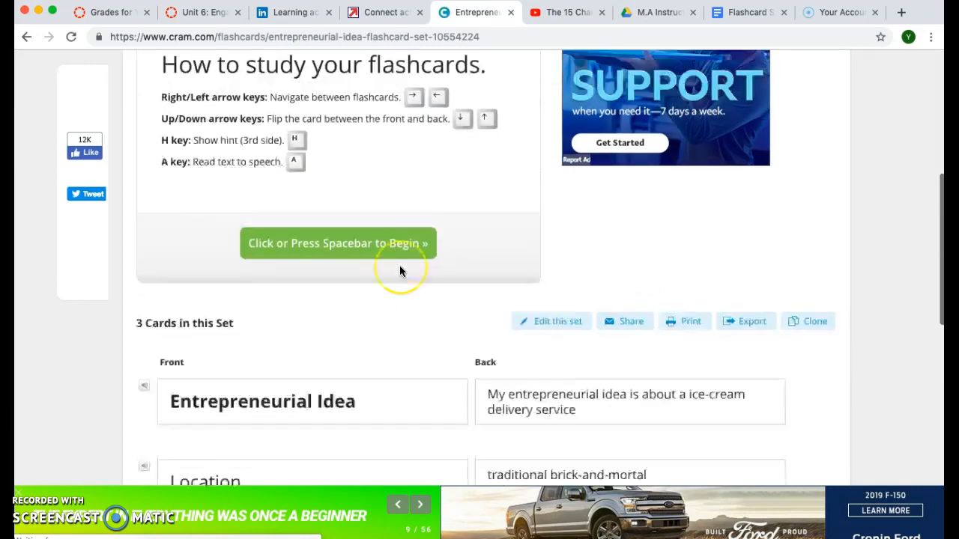
pyautogui.scroll(5, 399, 271)
pyautogui.scroll(-4, 399, 271)
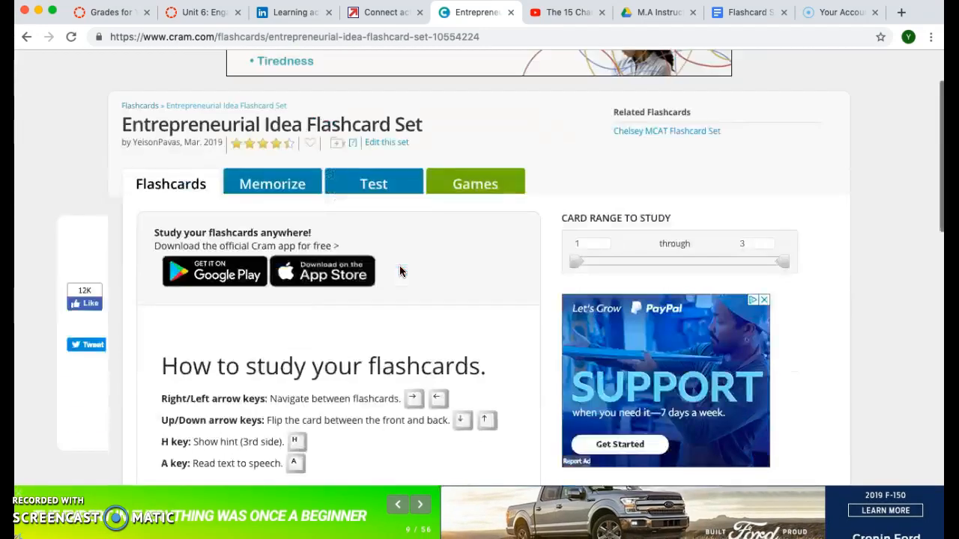
pyautogui.scroll(-3, 399, 271)
pyautogui.scroll(8, 400, 271)
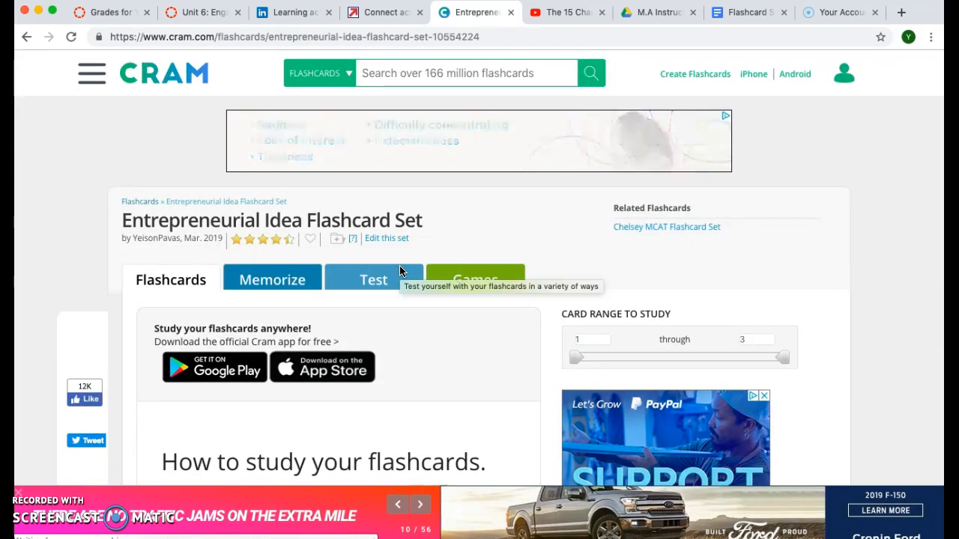
pyautogui.scroll(-5, 400, 271)
pyautogui.scroll(4, 400, 270)
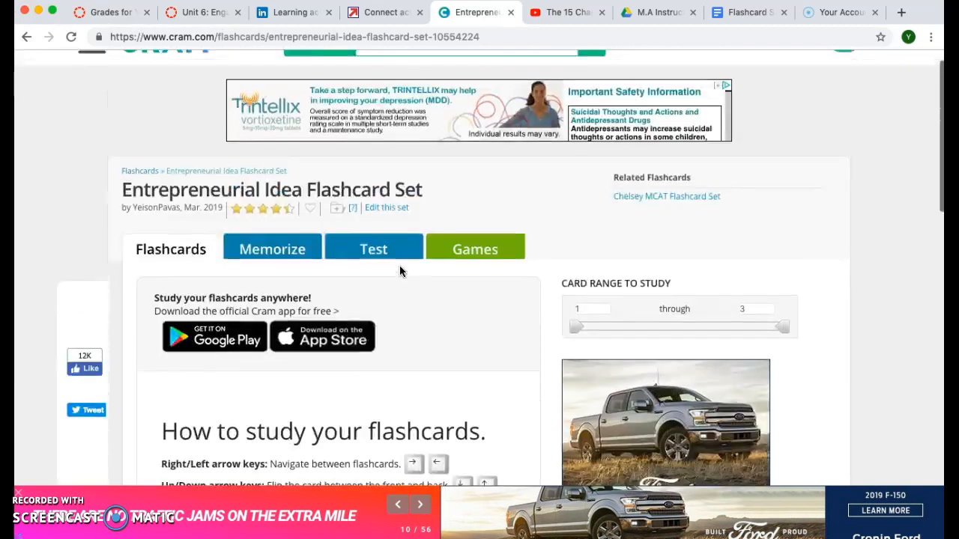
pyautogui.scroll(-6, 213, 315)
pyautogui.scroll(-3, 213, 321)
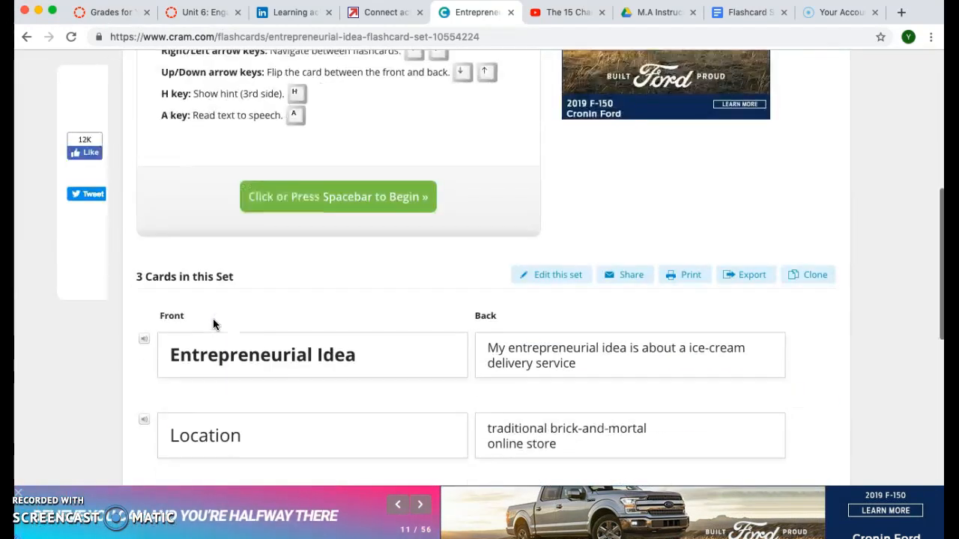